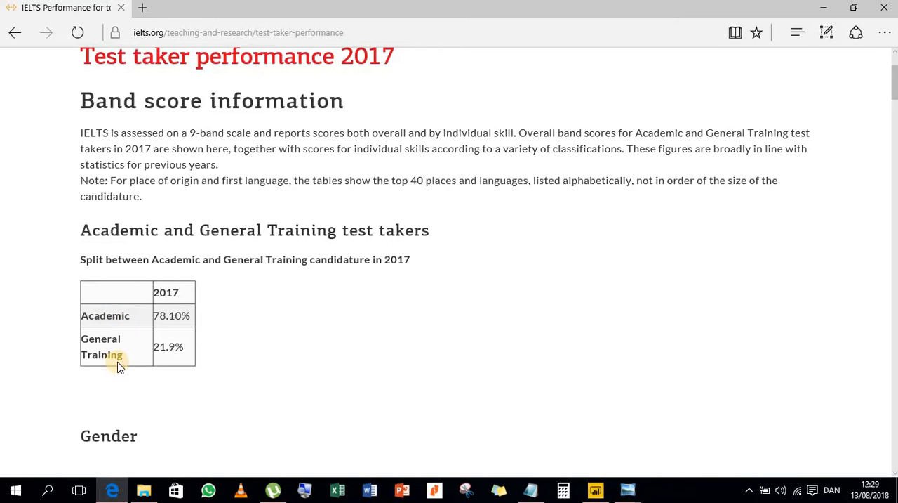
- Examine the IELTS 2017 band score tables by gender, place of origin and first language
scroll(300, 334, "down", 5)
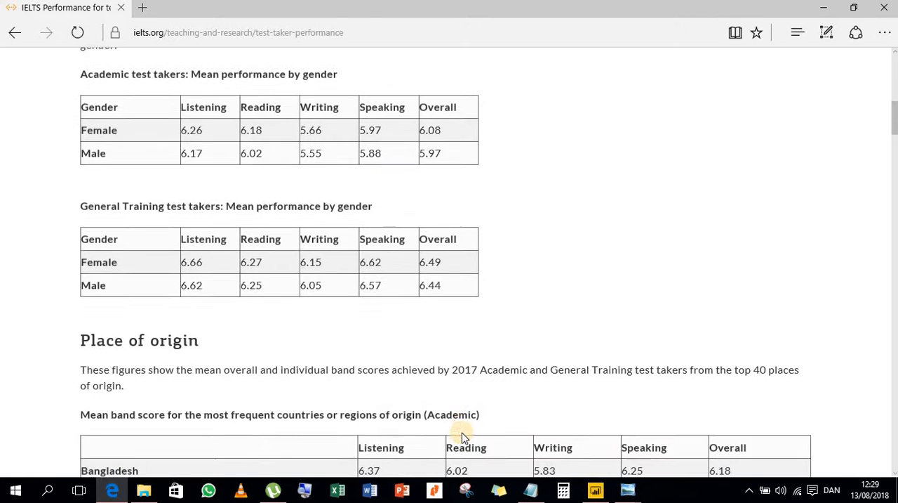
scroll(461, 431, "down", 5)
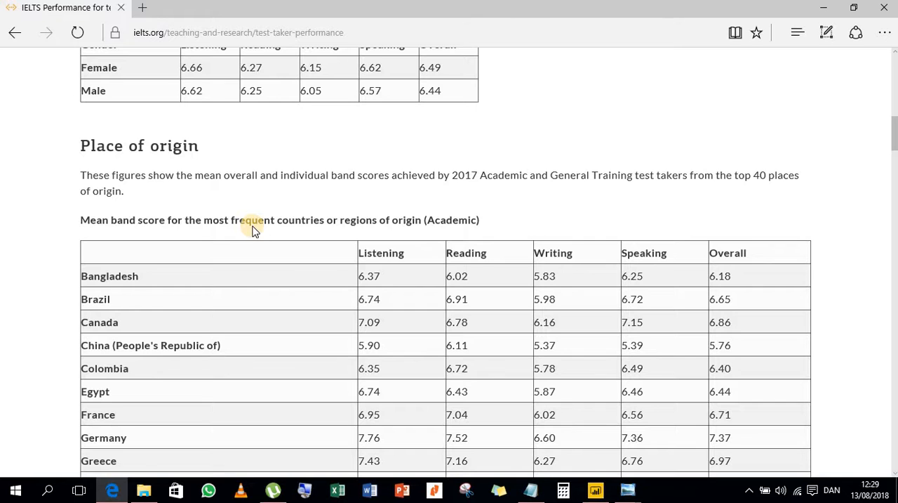
scroll(347, 375, "down", 15)
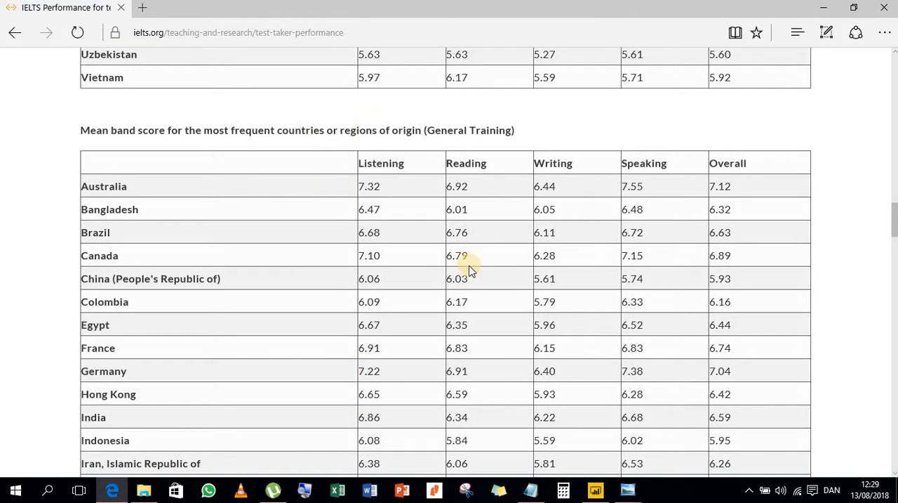
scroll(416, 433, "down", 20)
scroll(419, 413, "up", 5)
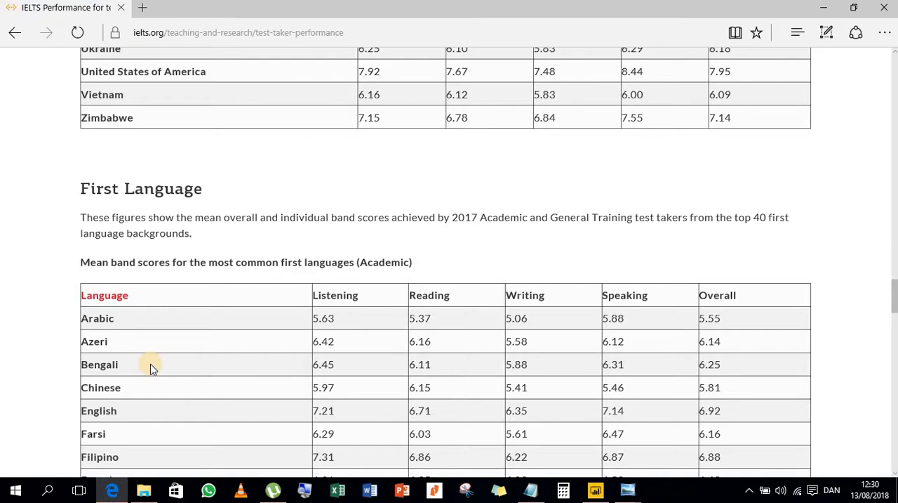
scroll(151, 368, "down", 3)
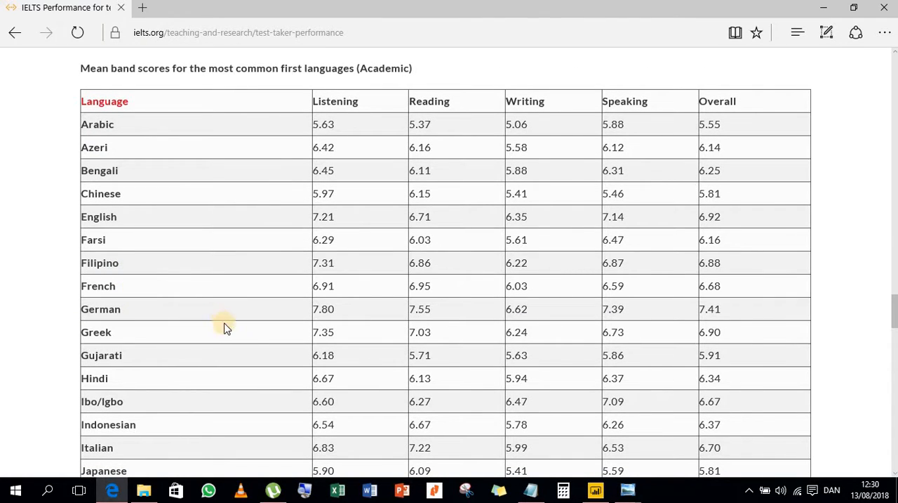
scroll(251, 349, "up", 7)
scroll(257, 411, "up", 20)
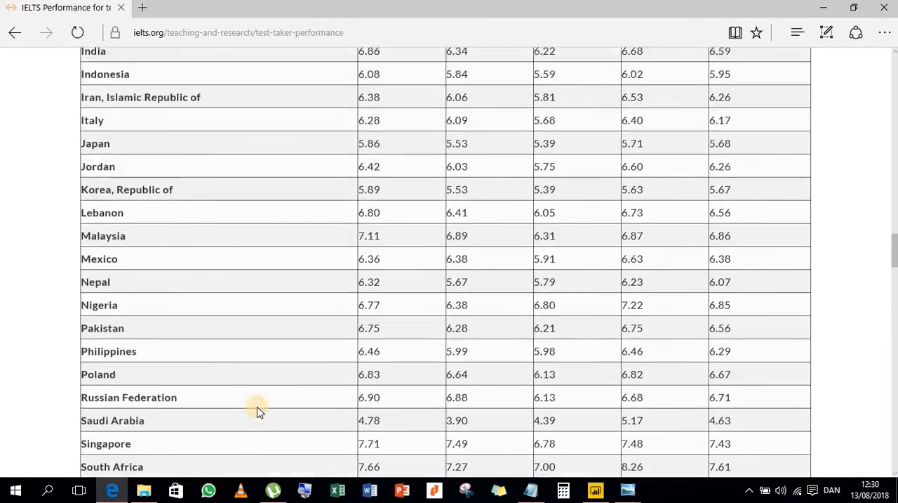
scroll(257, 411, "up", 10)
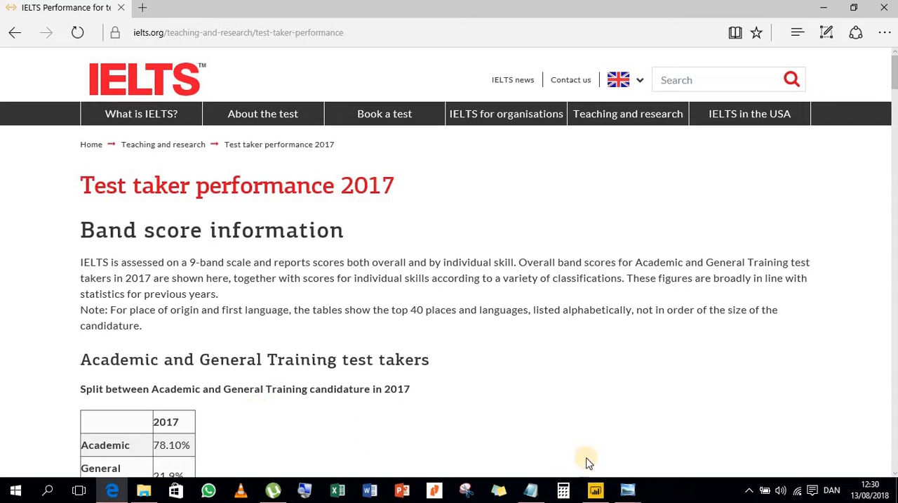
- Switch to Power BI Desktop, add a column chart of the Countries measure, and enlarge it in the report page's lower-left corner
left_click(596, 489)
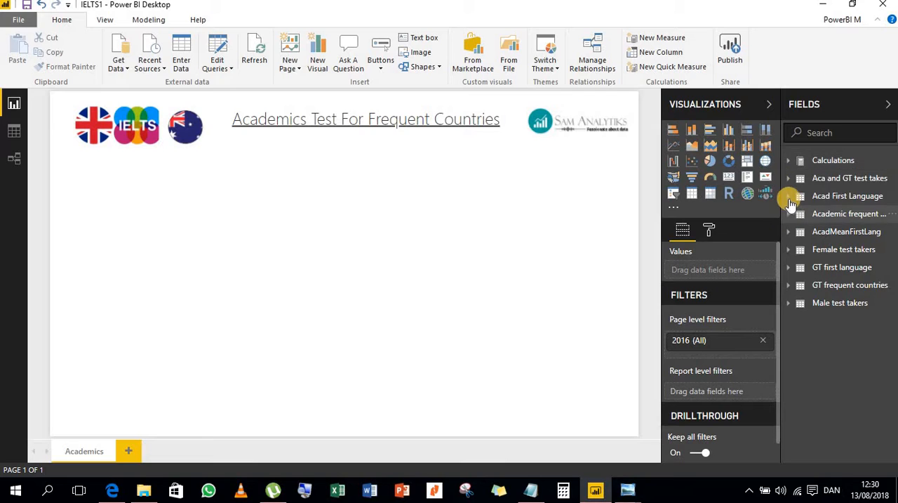
left_click(788, 160)
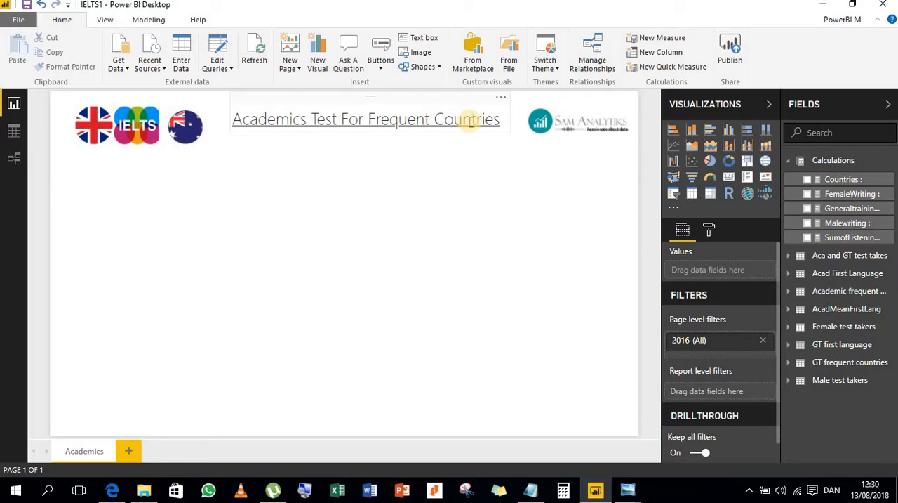
left_click(806, 181)
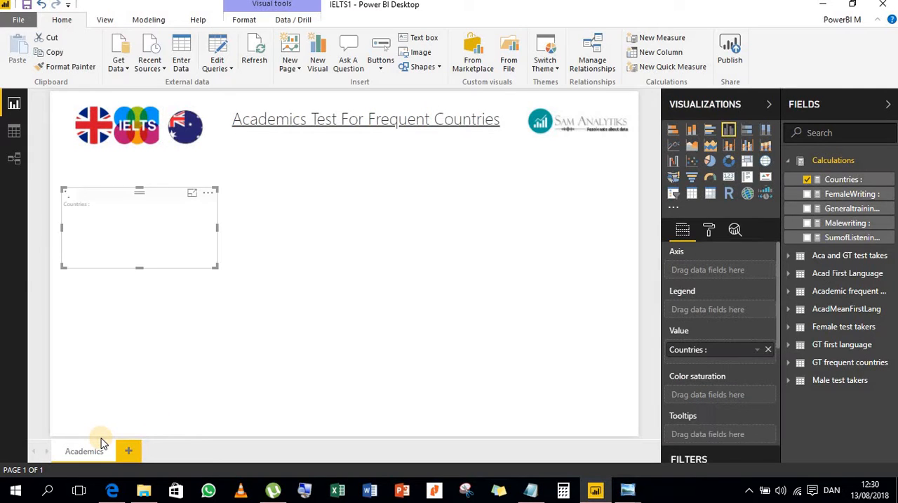
left_click_drag(103, 211, 98, 336)
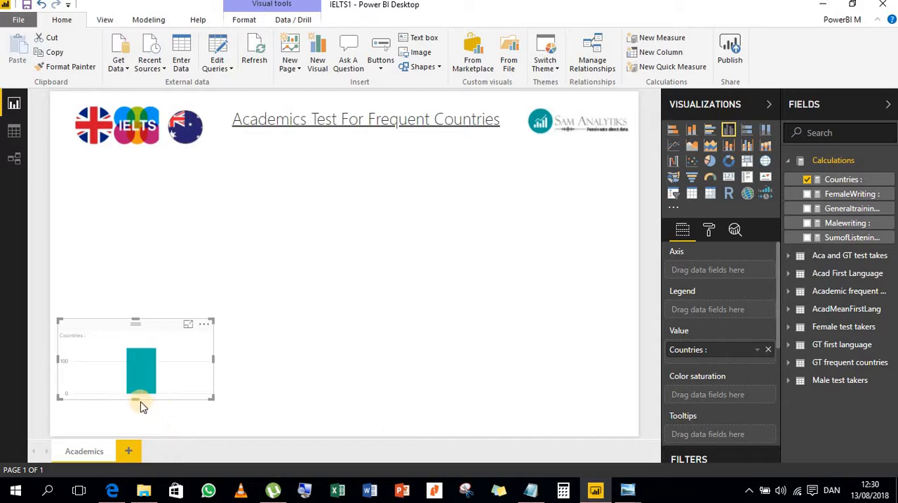
left_click_drag(135, 398, 135, 449)
left_click_drag(134, 319, 124, 286)
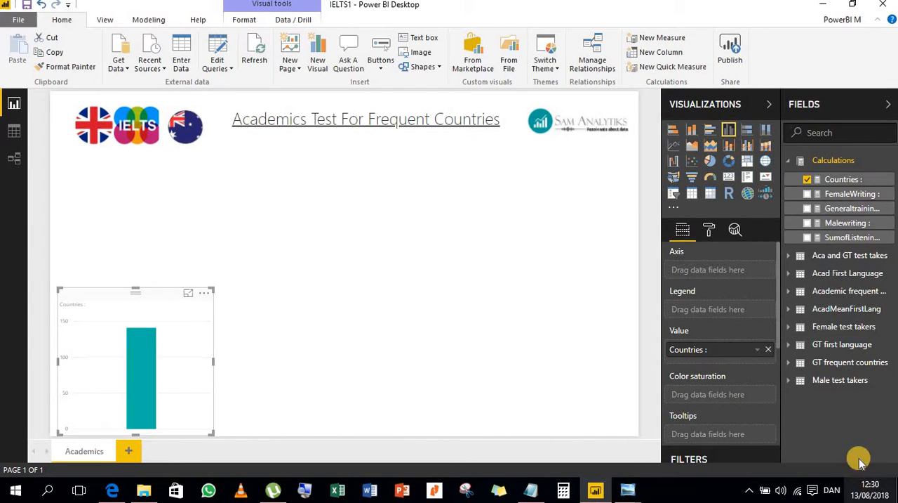
- Add the Listening fields from the Female test takers and Male test takers tables to the Countries column chart
left_click(791, 330)
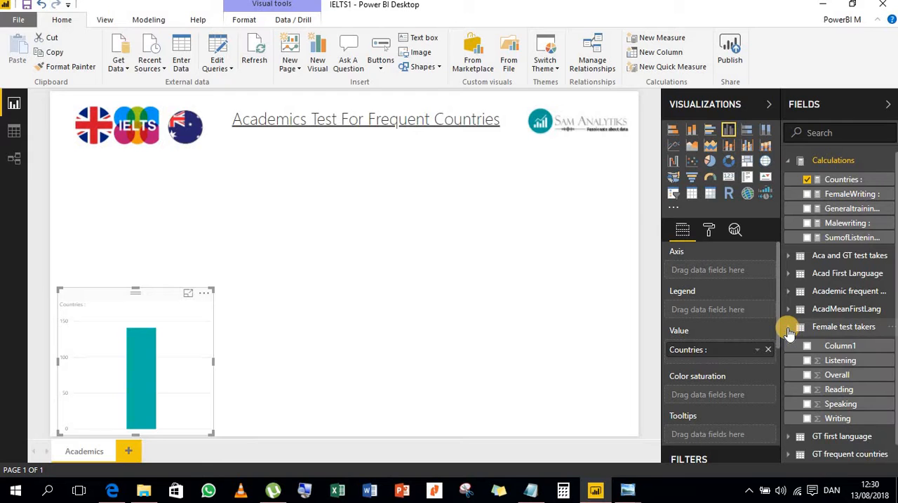
left_click(809, 360)
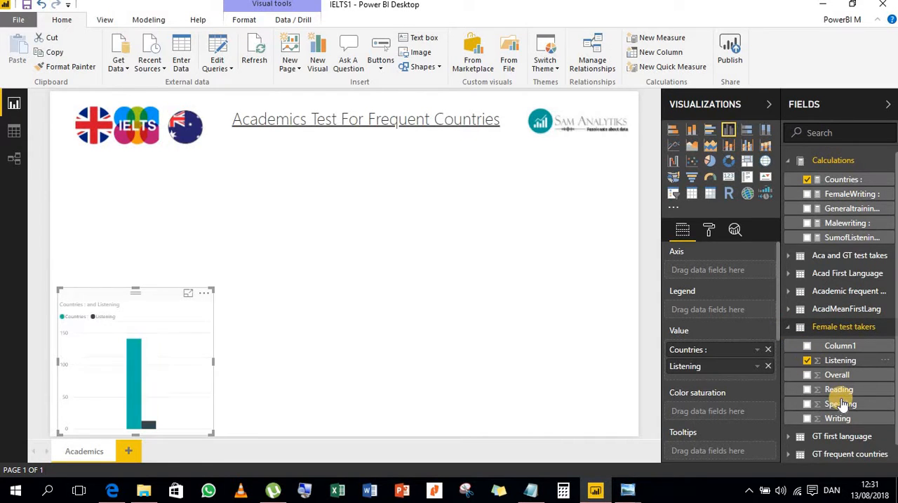
scroll(814, 393, "down", 1)
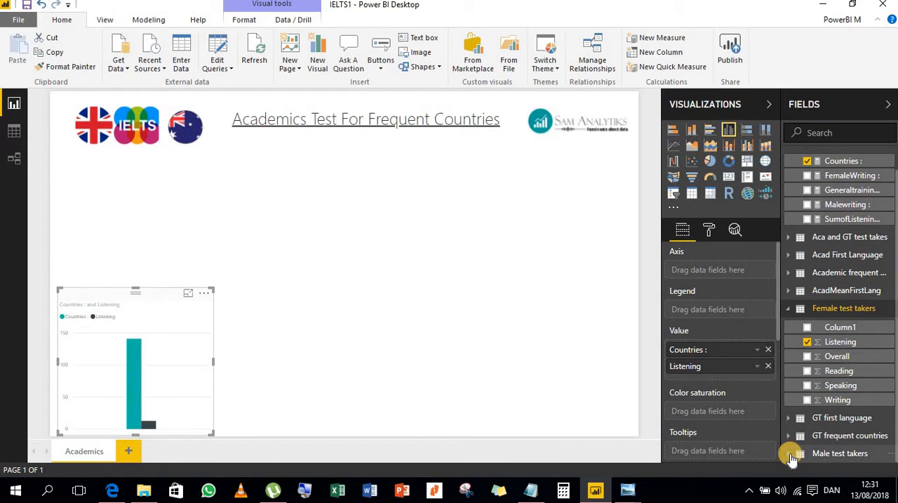
left_click(796, 454)
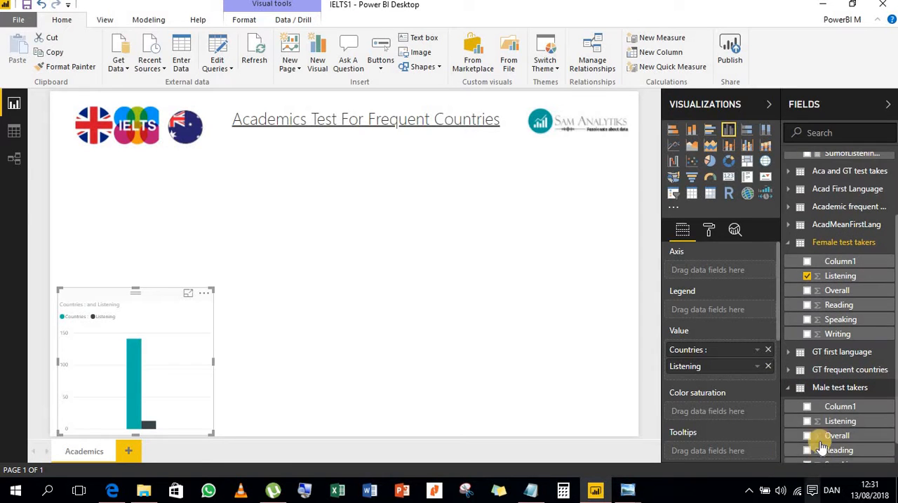
left_click(809, 421)
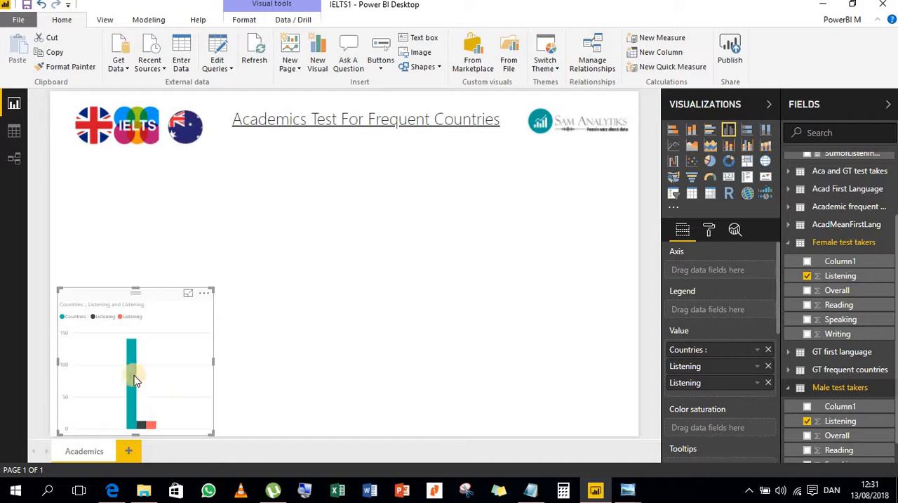
- View the Countries and Listening column chart in focus mode, return to the report and deselect the chart
left_click(188, 293)
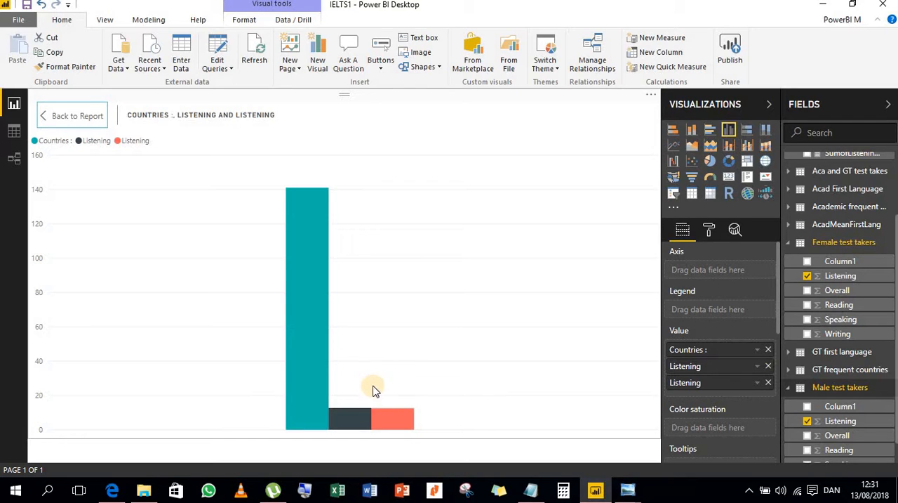
left_click(44, 117)
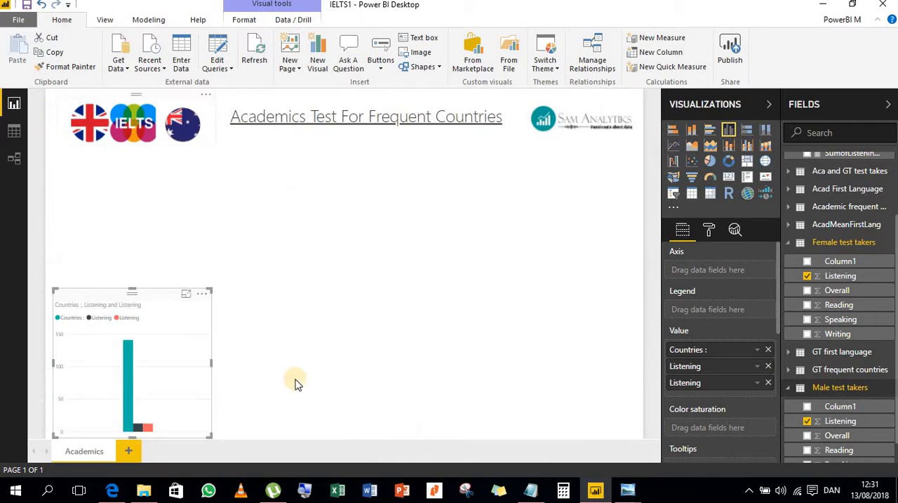
left_click(416, 301)
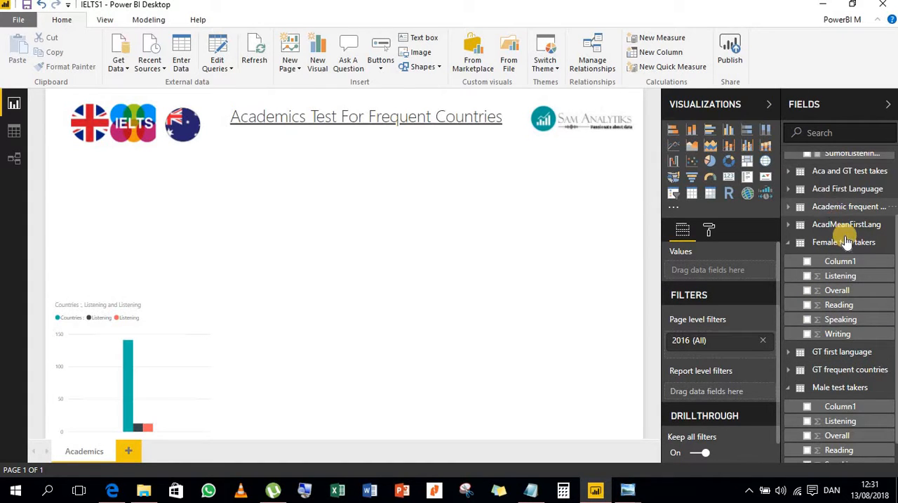
- Add a Listening slicer from the academic frequent countries table above the column chart and set its upper limit to 7.94
left_click(789, 206)
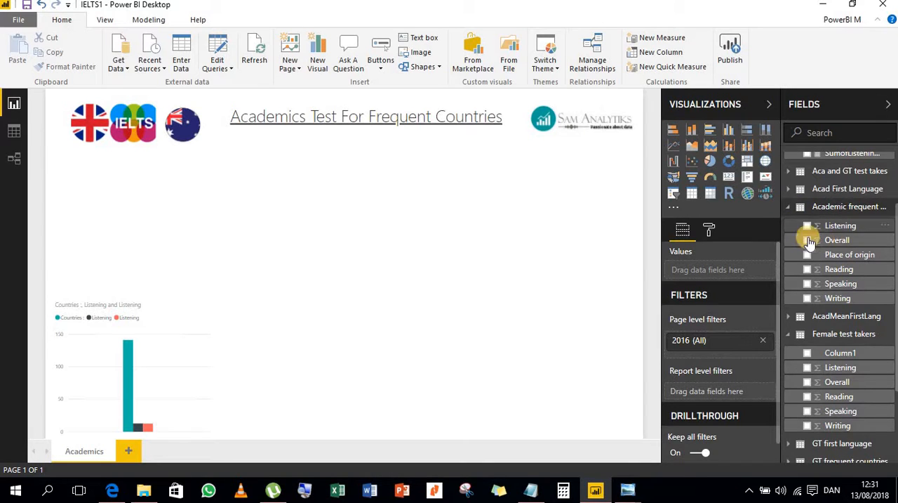
left_click(808, 228)
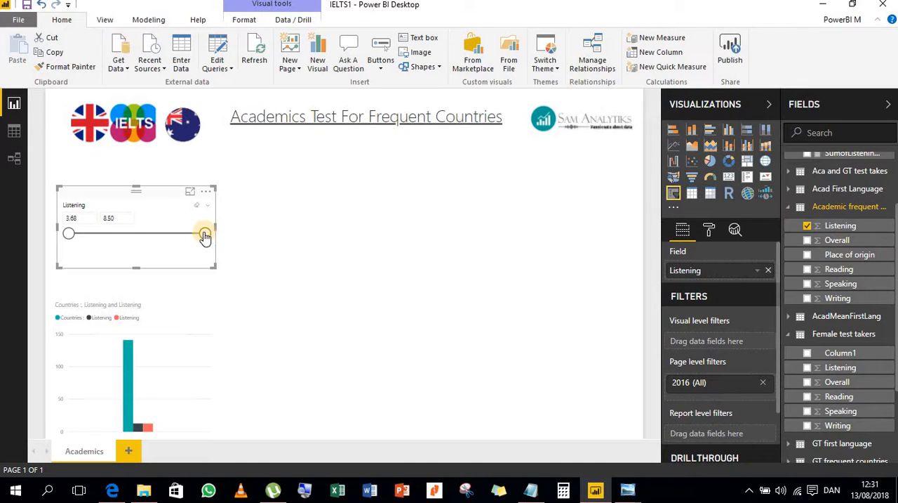
left_click(190, 191)
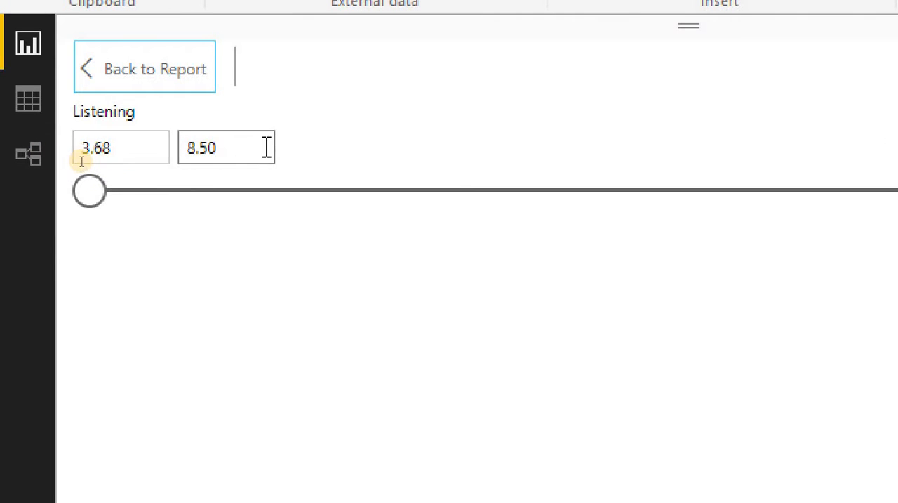
left_click(85, 67)
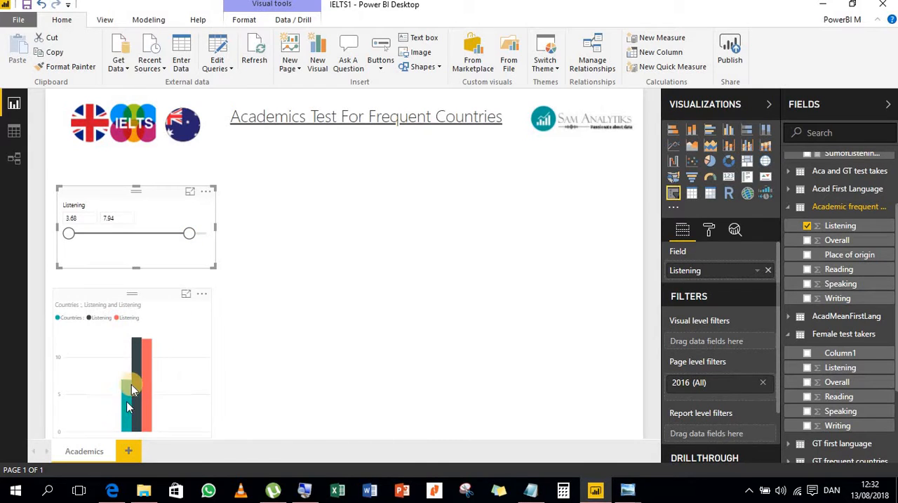
mouse_move(132, 366)
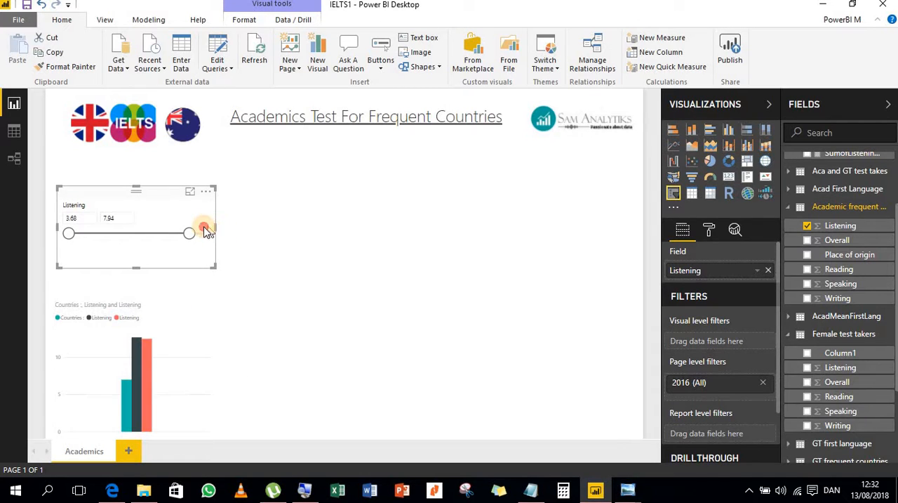
- Narrow the Listening slicer and the column chart below it to nearly the same right edge
left_click_drag(209, 232, 189, 232)
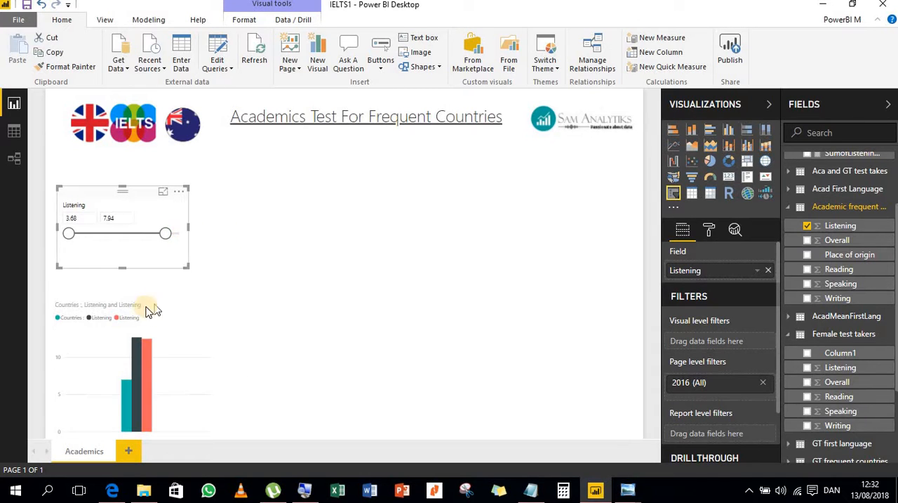
left_click(210, 369)
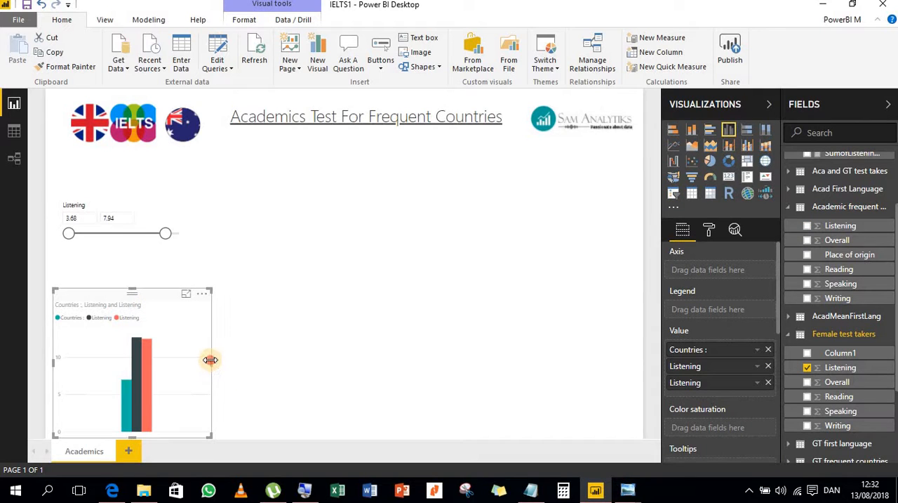
left_click_drag(211, 359, 180, 359)
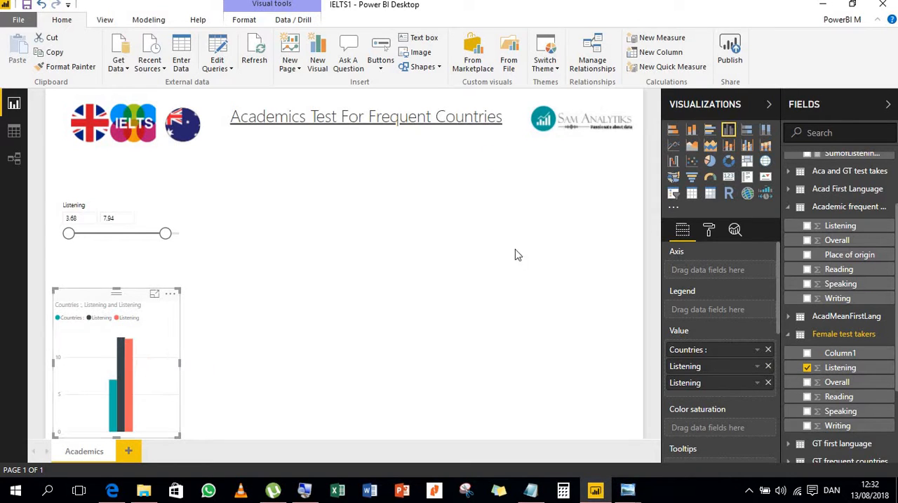
left_click(574, 285)
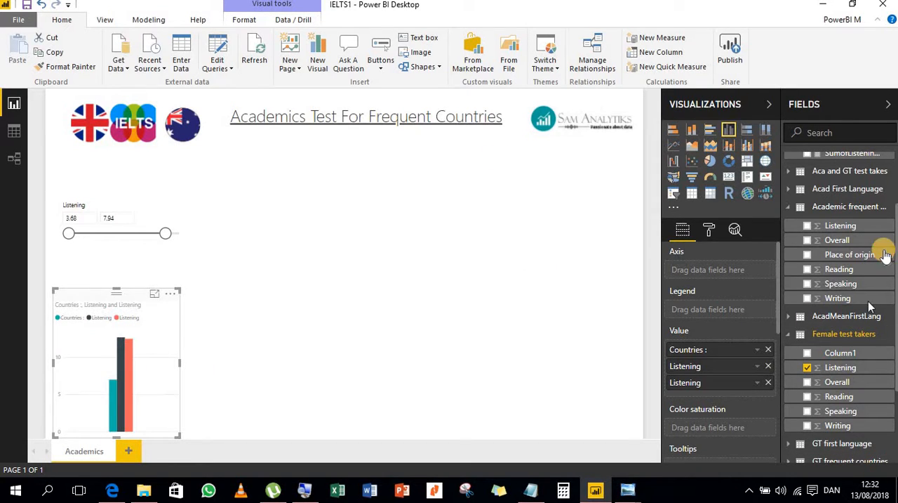
- Add the Reading field from the academic frequent countries table as a slicer beside the Listening slicer
scroll(855, 359, "down", 2)
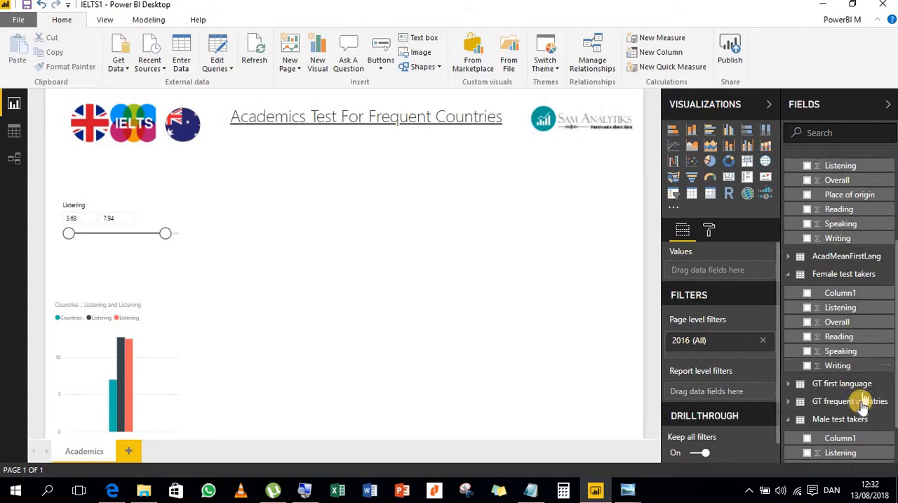
scroll(859, 370, "up", 4)
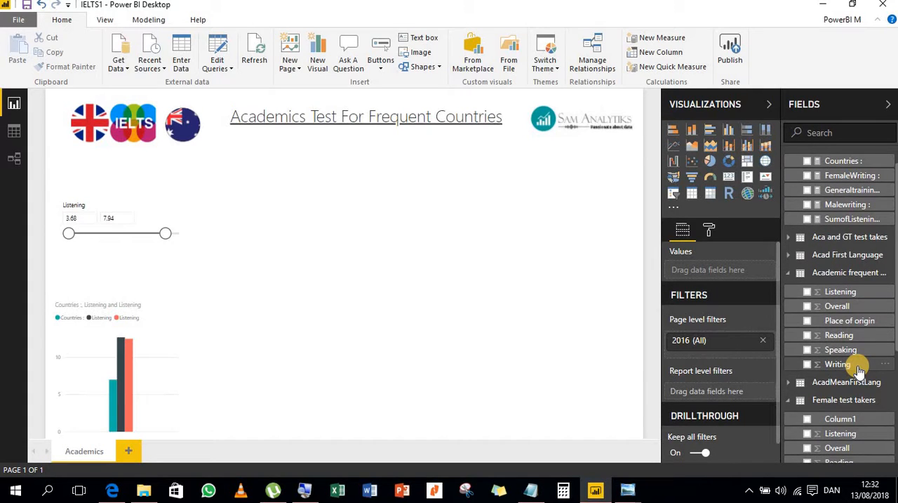
left_click(808, 337)
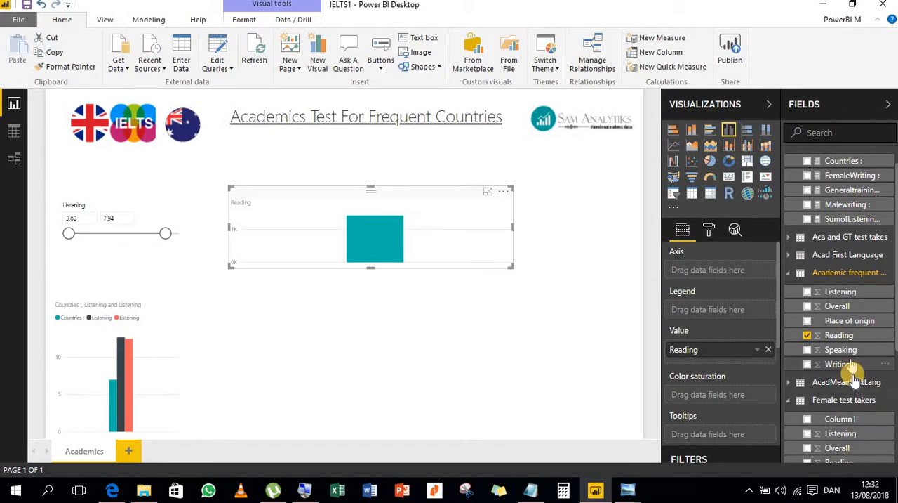
scroll(865, 400, "down", 3)
scroll(865, 400, "down", 2)
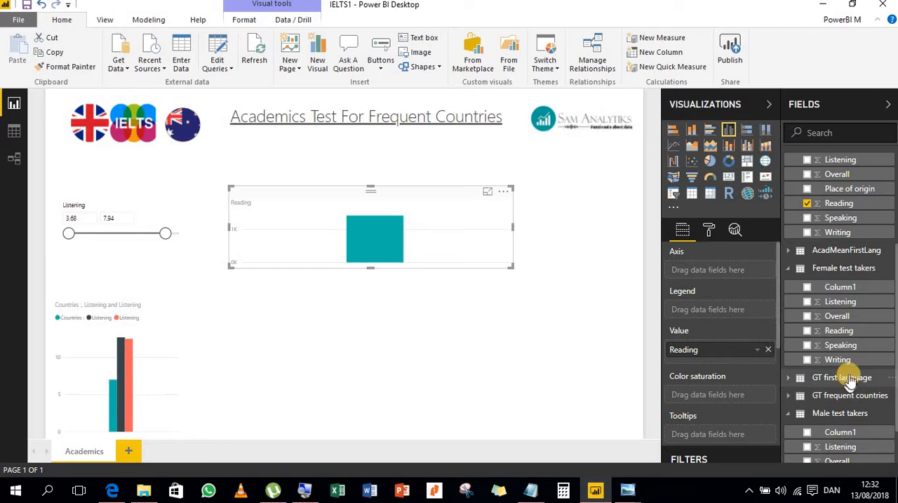
scroll(845, 337, "up", 3)
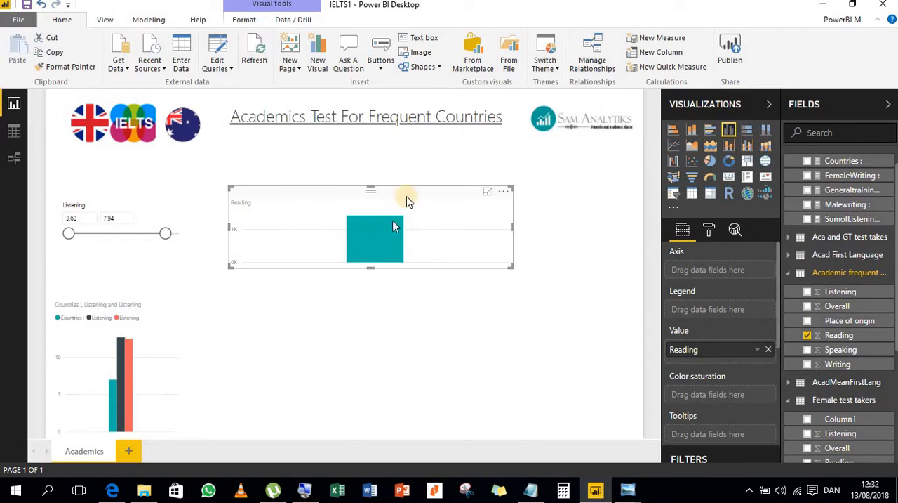
left_click(673, 195)
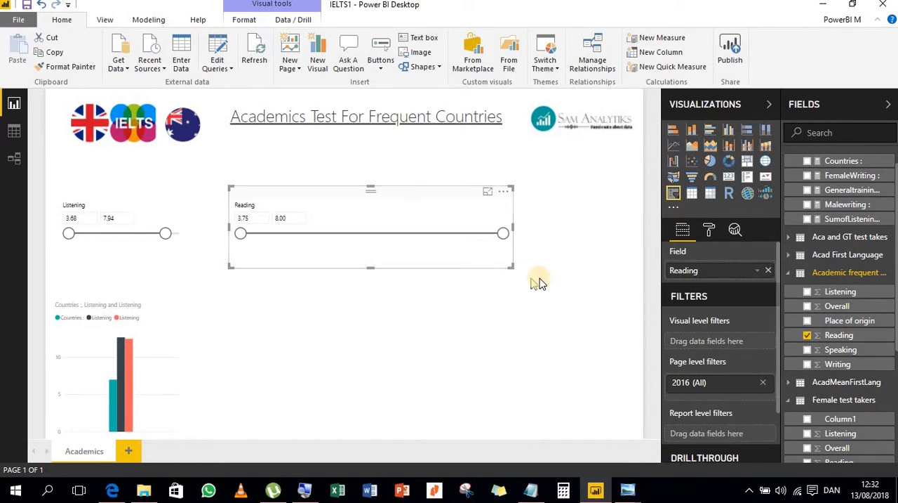
- Build a column chart of the Countries measure with Reading from the female and male test takers tables, placed beside the Listening chart
left_click(613, 345)
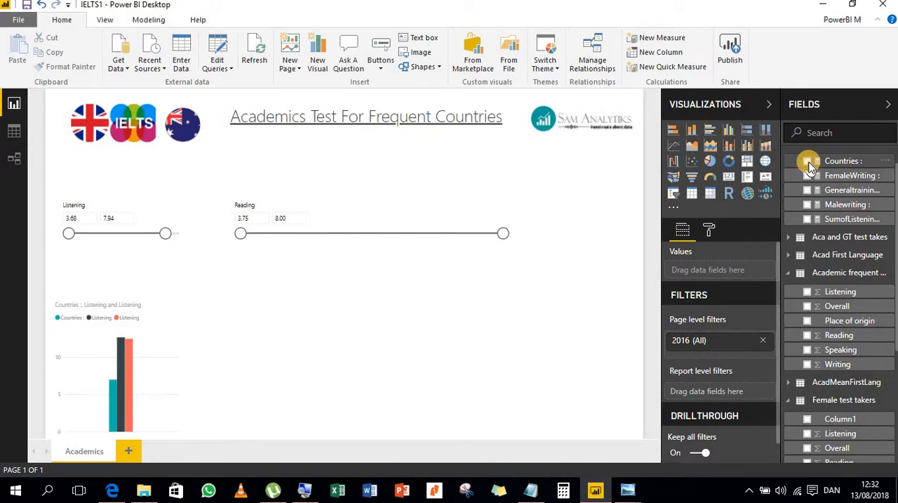
left_click(809, 166)
scroll(848, 381, "down", 5)
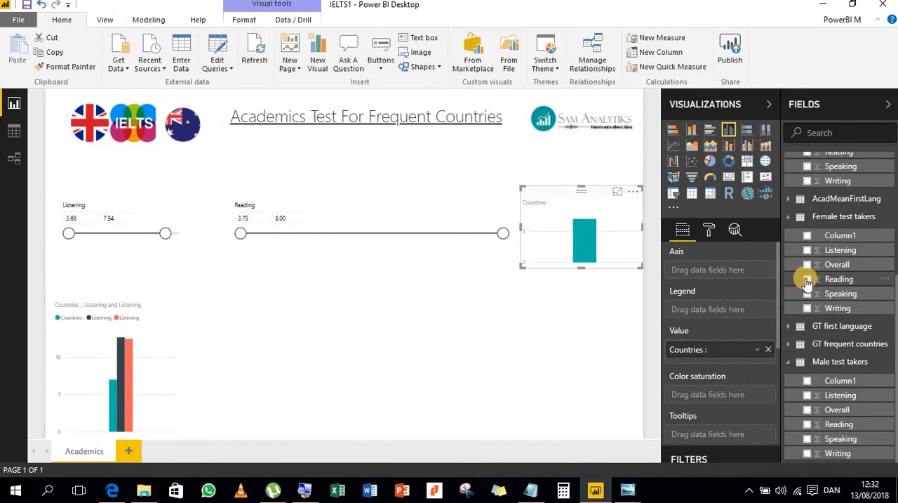
left_click(807, 279)
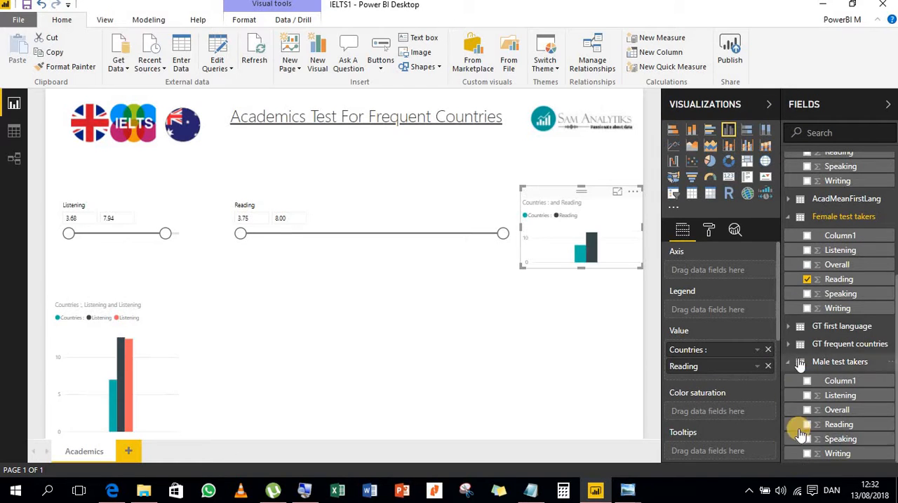
left_click(807, 423)
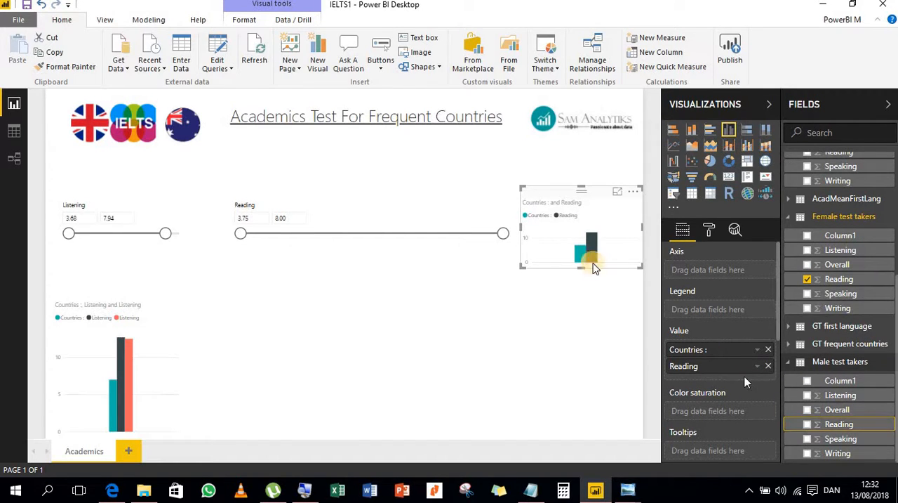
left_click(808, 423)
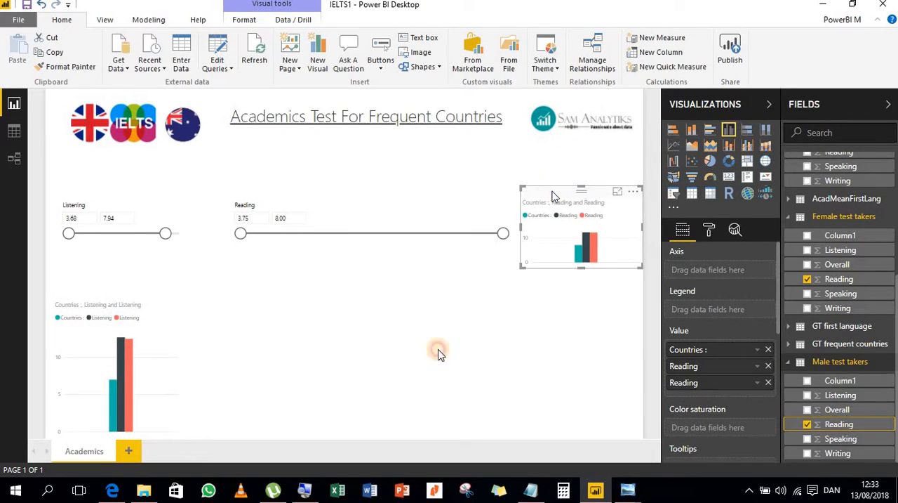
left_click_drag(552, 195, 236, 305)
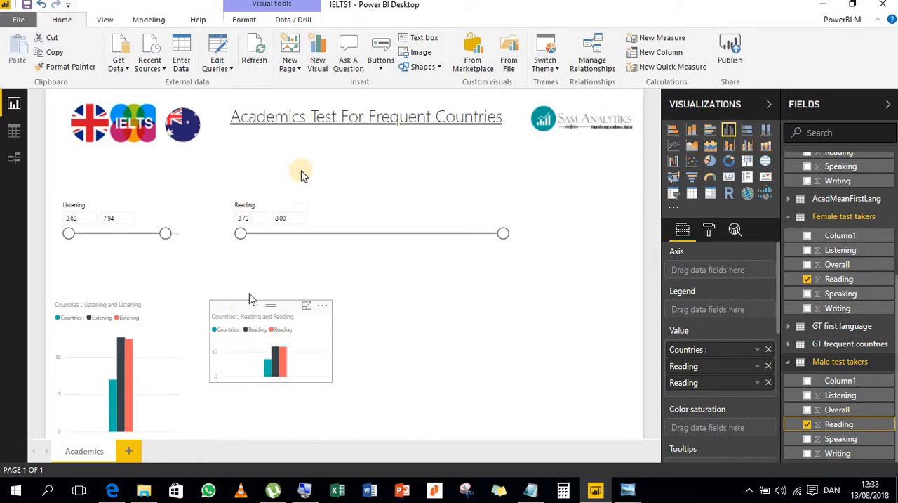
- Narrow the Reading slicer to about the right edge of the Reading chart and set the Listening slicer's upper limit to 8.50
left_click(301, 194)
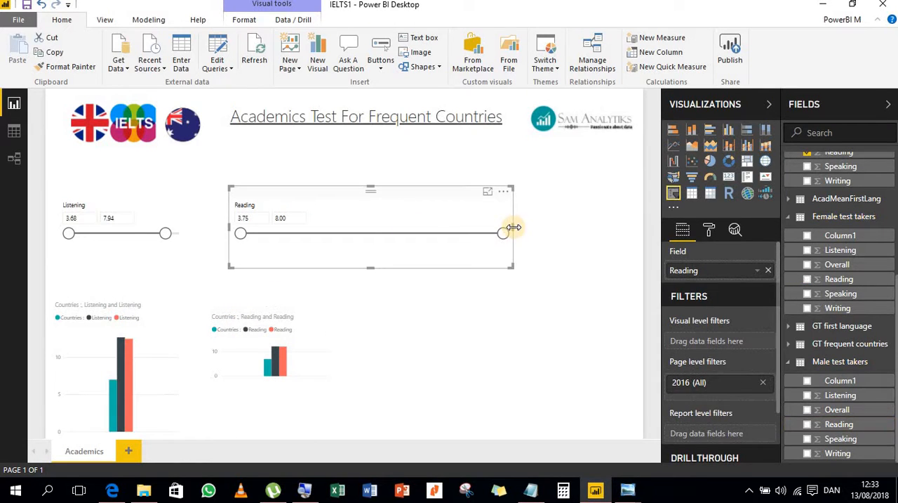
left_click_drag(514, 227, 334, 231)
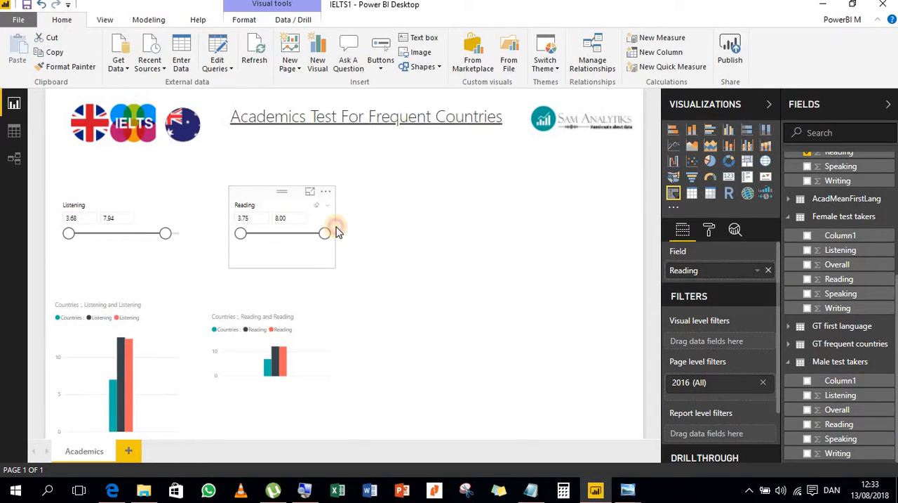
left_click(278, 219)
left_click(104, 219)
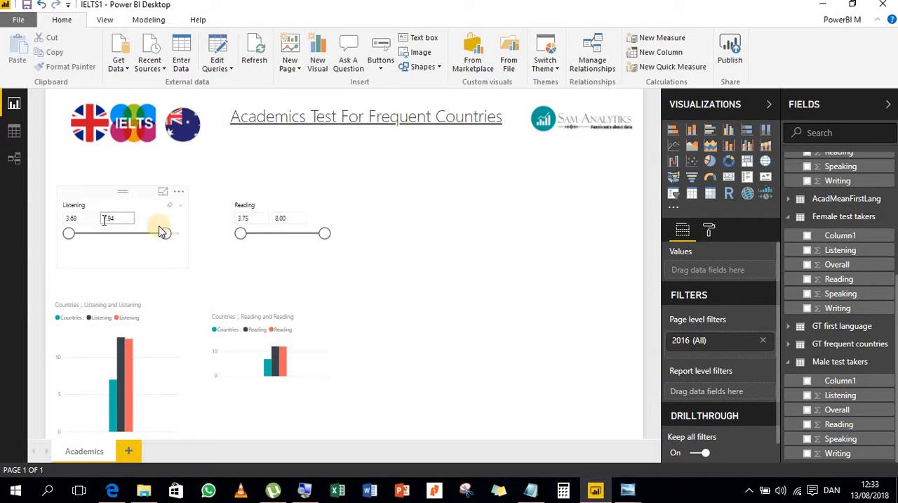
left_click(109, 223)
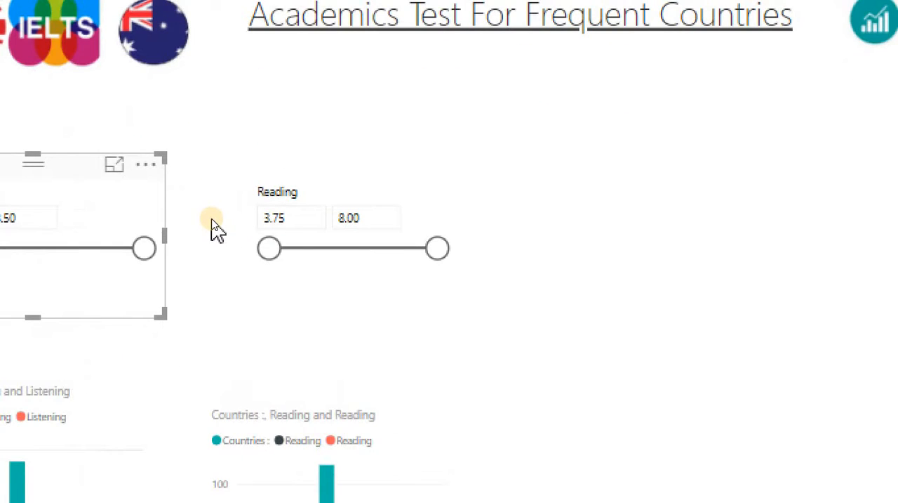
- Compare the lower and upper limits of the Listening and Reading slicers
left_click(179, 218)
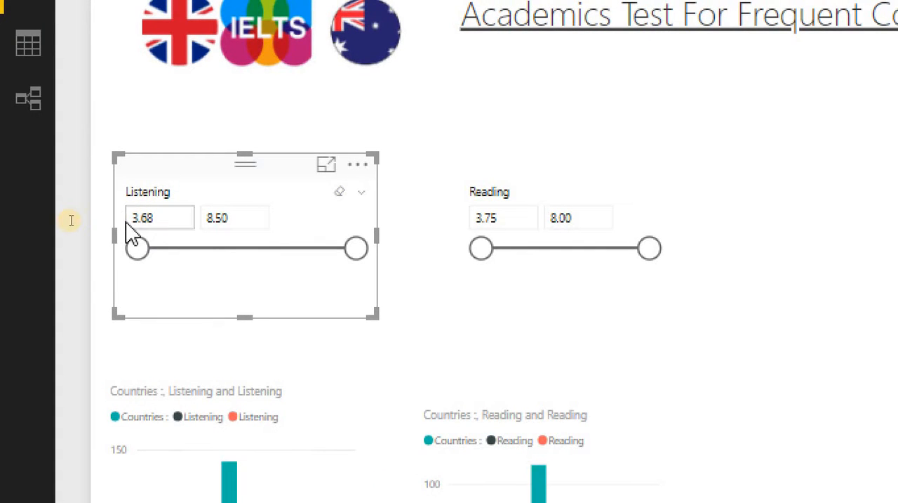
left_click(242, 224)
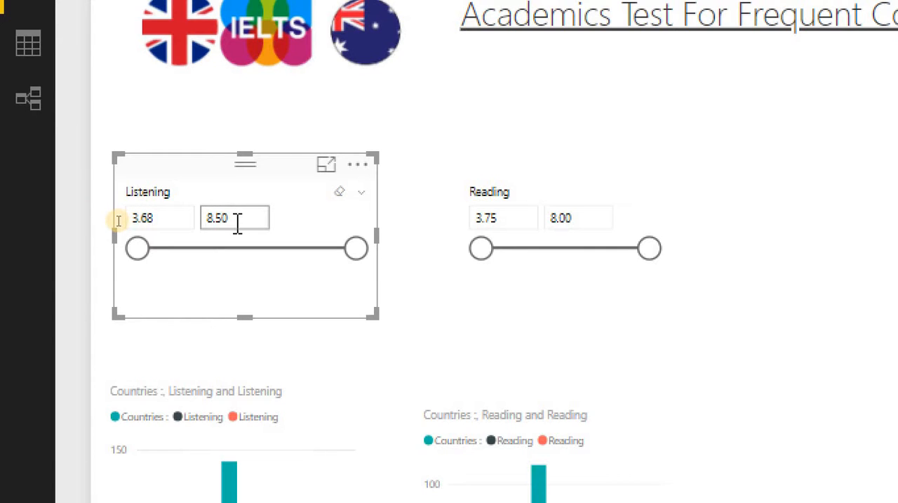
left_click(491, 220)
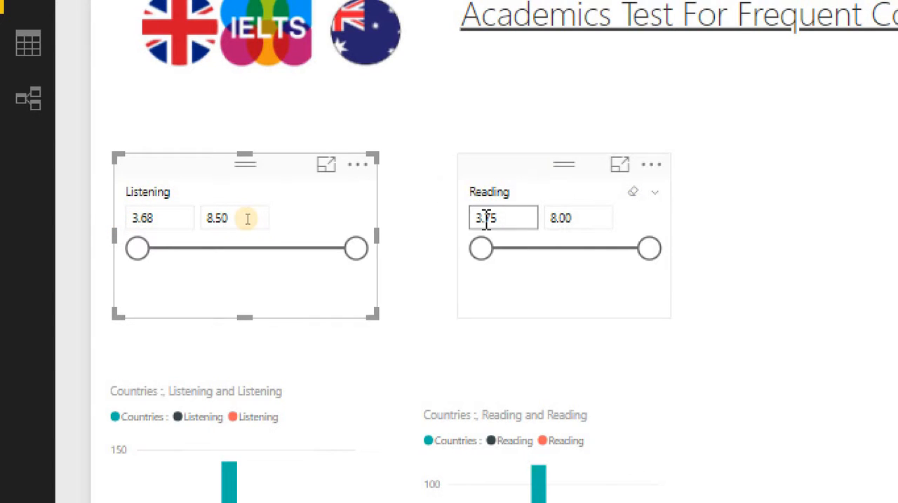
left_click(608, 225)
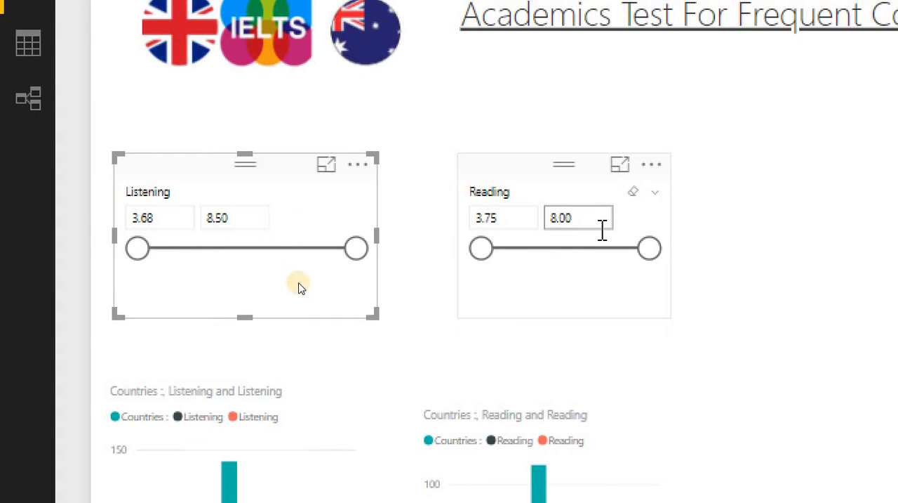
- Stretch the Reading column chart downward so its bottom roughly matches that of the Listening chart
scroll(309, 330, "down", 3)
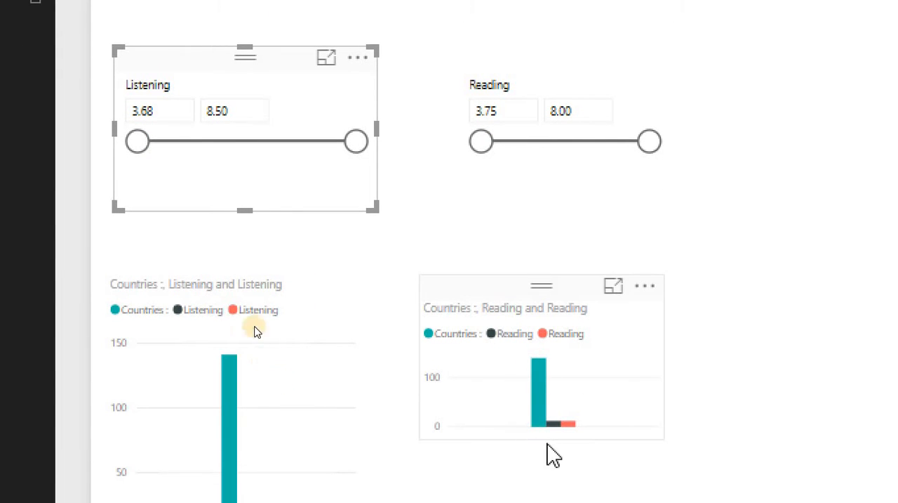
left_click(523, 302)
left_click_drag(544, 455, 528, 493)
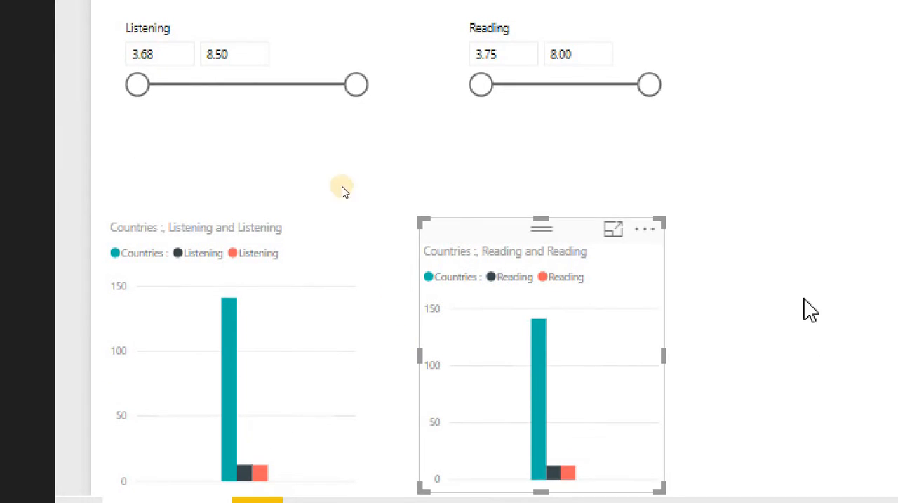
- Extend the Reading slicer's left edge to the Reading chart's, pull its right edge inward, and set its upper limit to 7.08
scroll(808, 311, "up", 1)
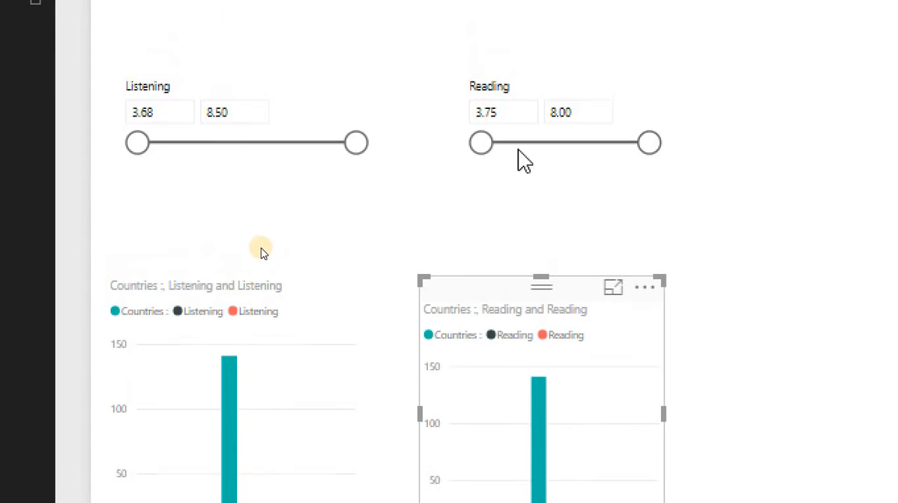
left_click(466, 144)
left_click_drag(458, 139, 411, 140)
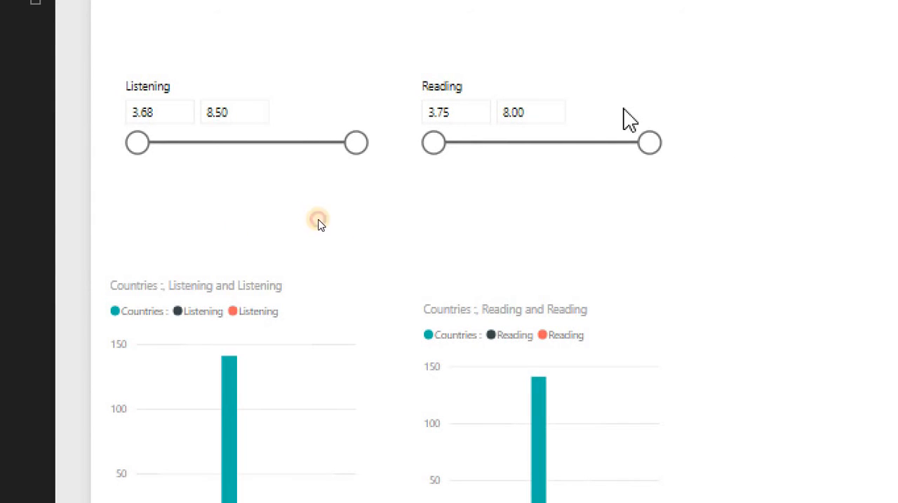
left_click_drag(668, 128, 593, 144)
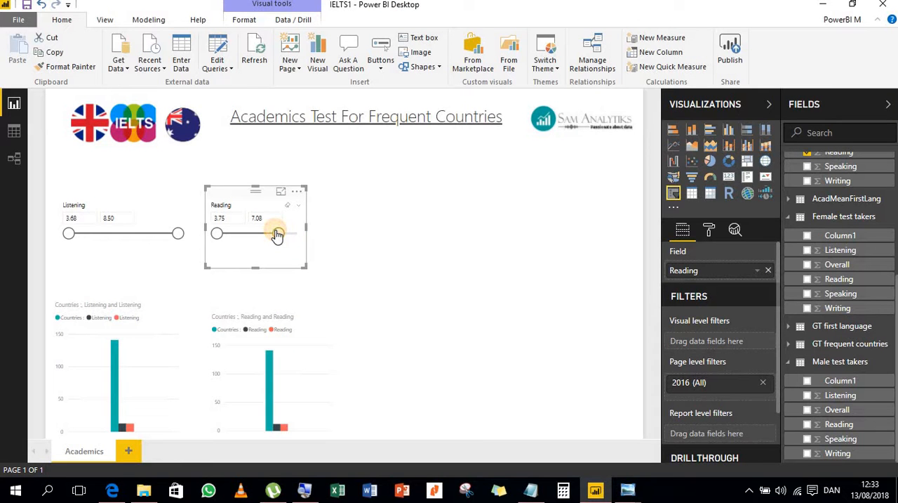
left_click_drag(278, 234, 278, 233)
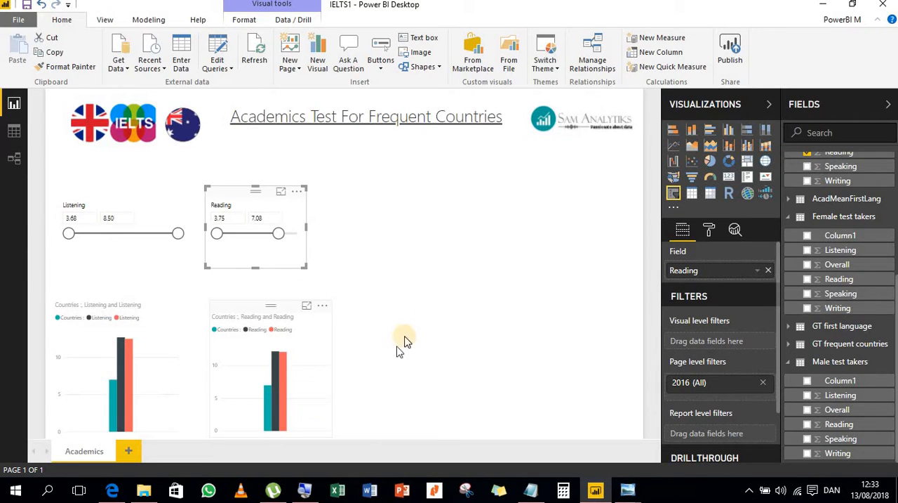
- Convert the Countries and Reading column chart to a pie chart
left_click(294, 365)
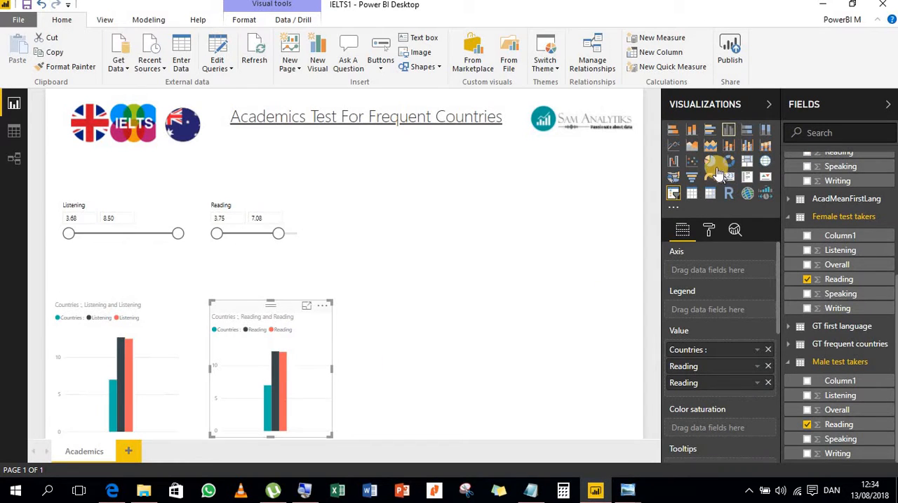
left_click(711, 164)
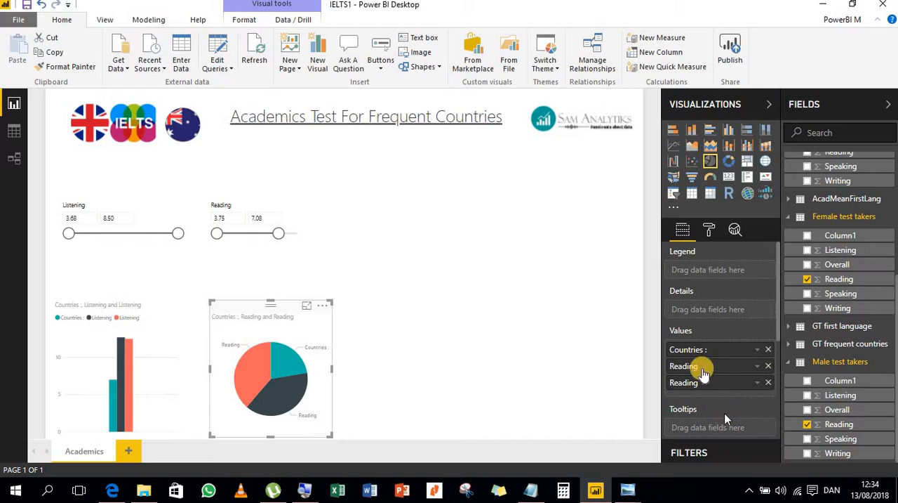
- Try the Countries measure as a tooltip and one Reading field as details in the pie chart
left_click_drag(695, 346, 702, 421)
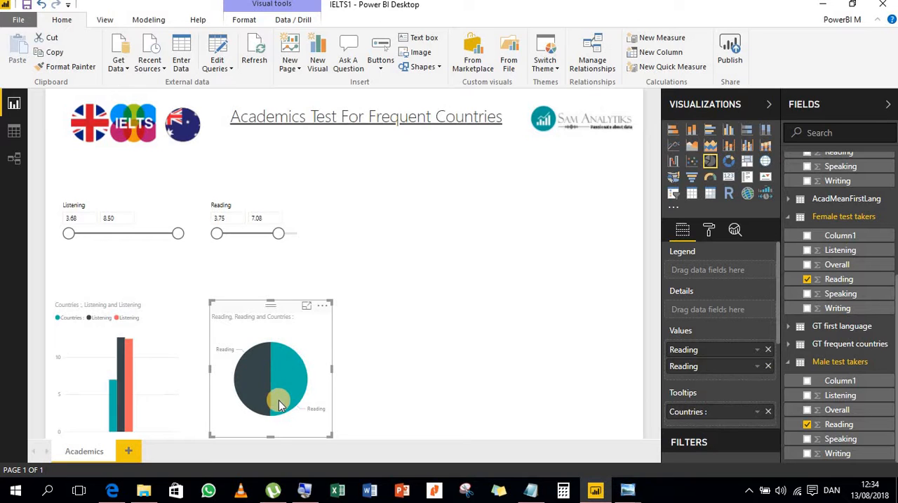
mouse_move(281, 372)
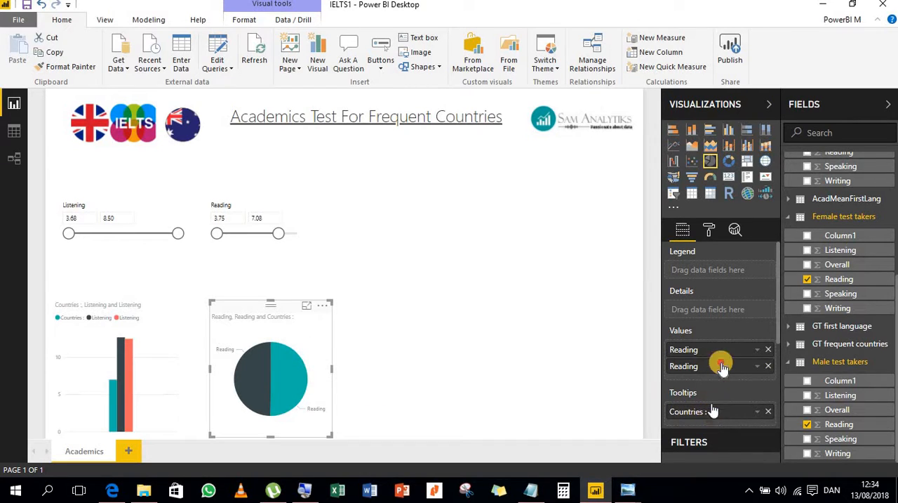
left_click_drag(722, 365, 708, 302)
left_click_drag(714, 350, 712, 309)
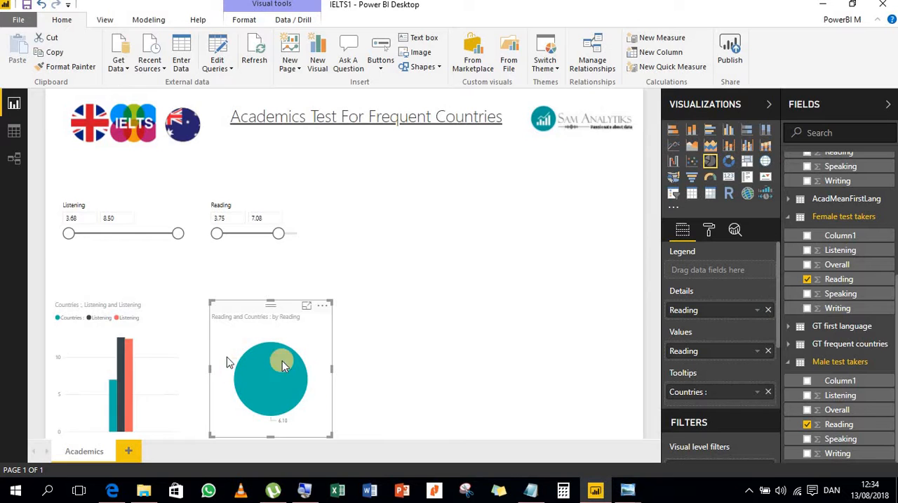
mouse_move(289, 401)
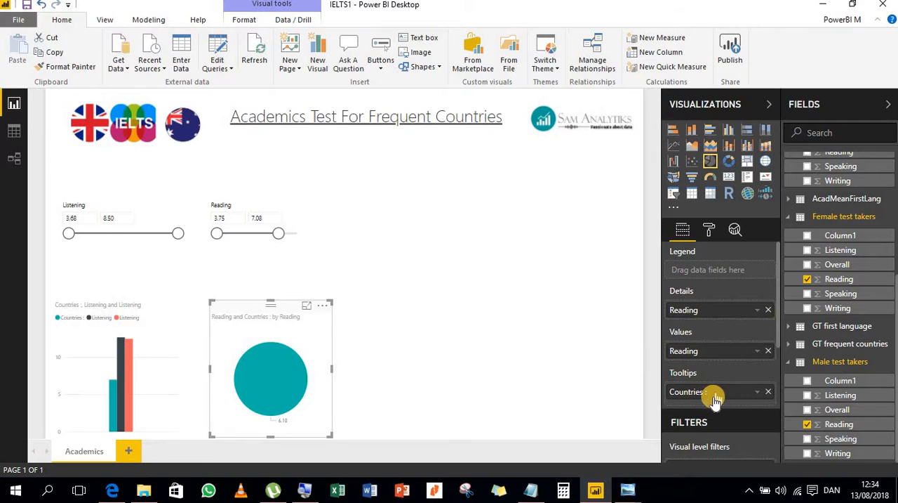
- Return the Countries measure and both Reading fields to the pie chart's values
left_click_drag(713, 396, 706, 354)
left_click_drag(712, 408, 711, 344)
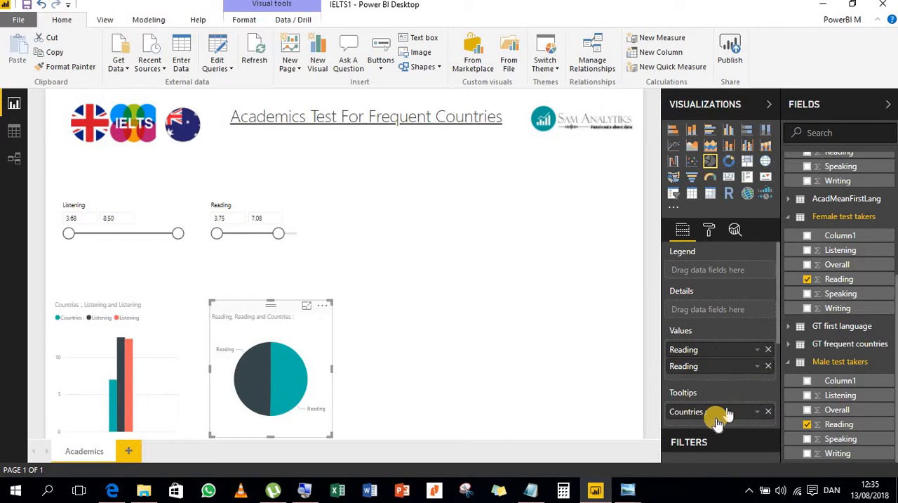
left_click_drag(712, 413, 706, 346)
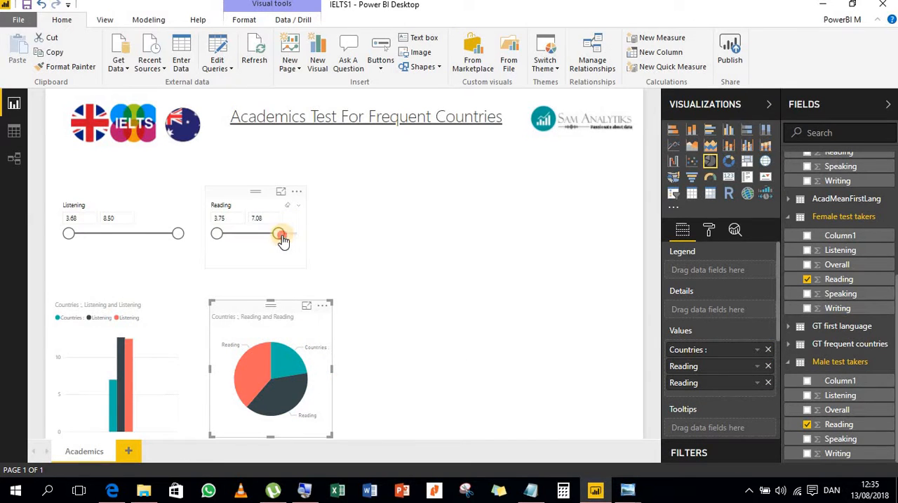
- Set the Reading slicer's upper limit to 7.68 and deselect the visuals
left_click_drag(293, 240, 457, 260)
left_click(452, 257)
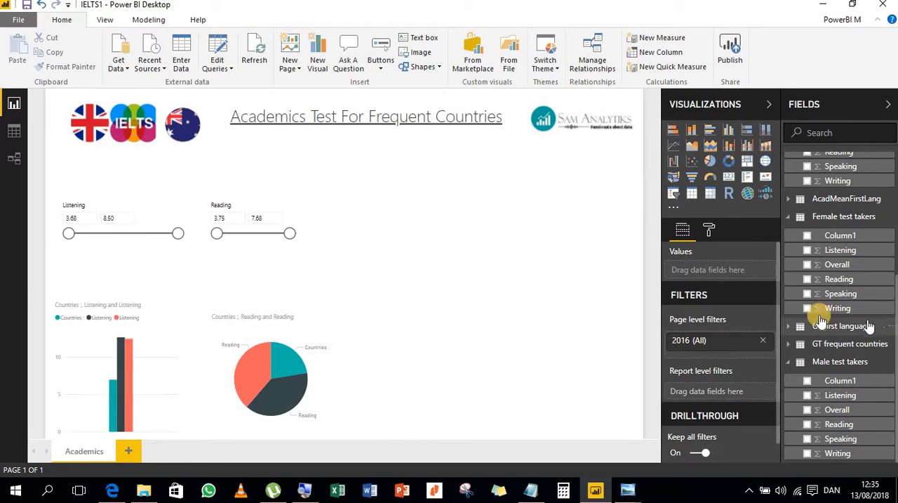
- Add a Writing slicer from the academic frequent countries table beside the Reading slicer, narrow it and shift it slightly right
scroll(839, 328, "up", 3)
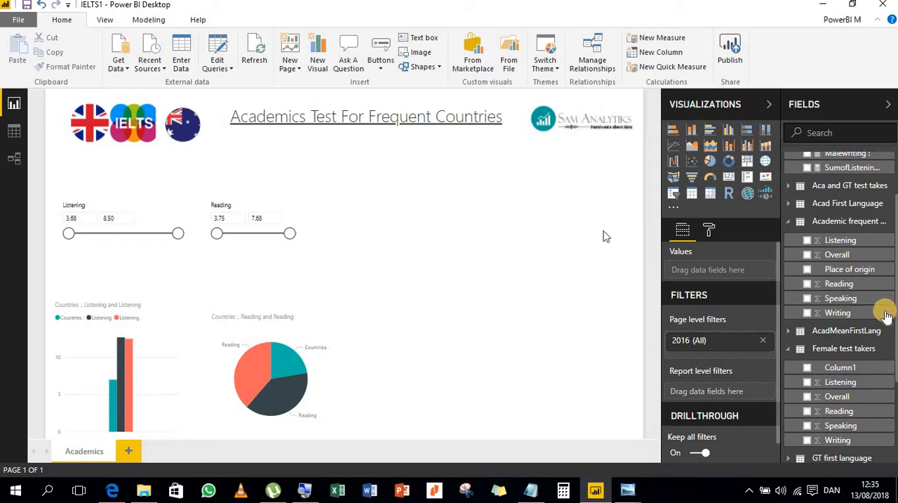
scroll(876, 309, "up", 1)
scroll(793, 344, "down", 1)
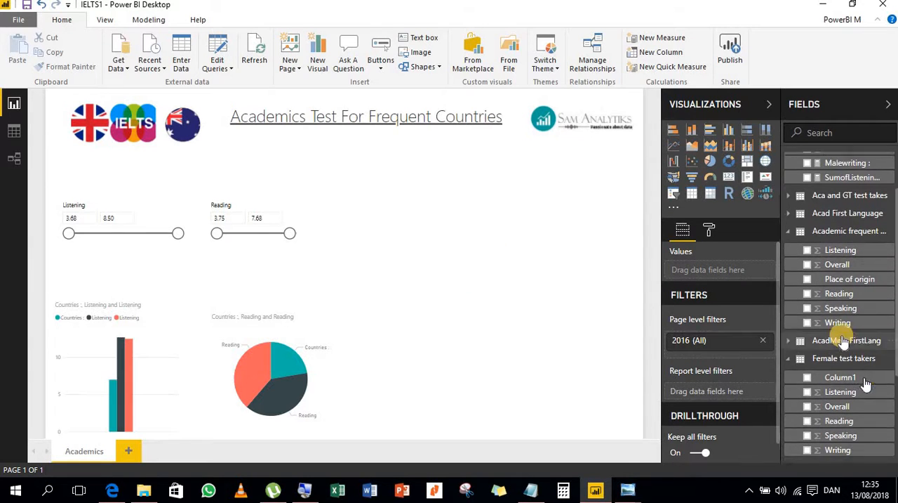
left_click(808, 317)
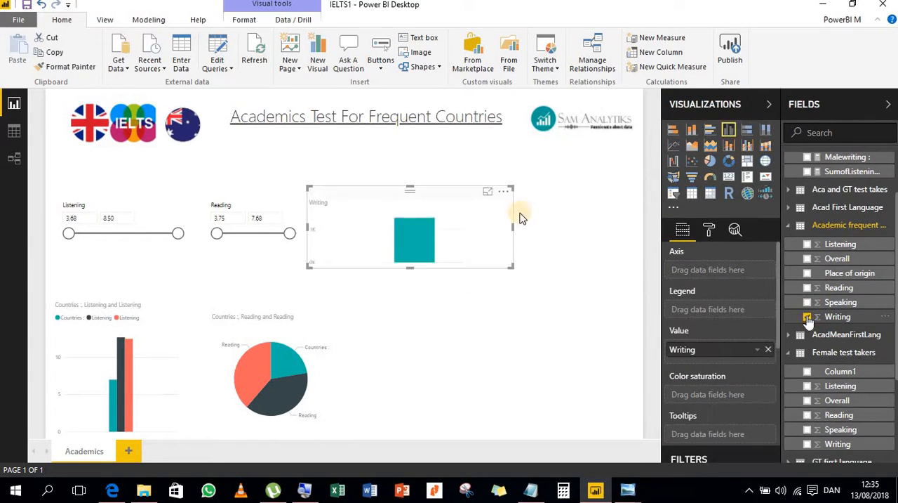
left_click(673, 194)
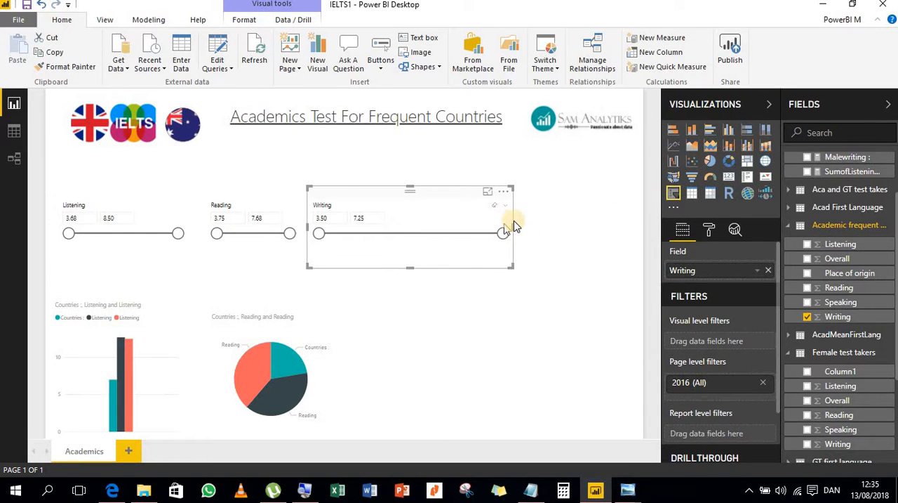
left_click_drag(476, 234, 438, 235)
left_click_drag(395, 191, 419, 193)
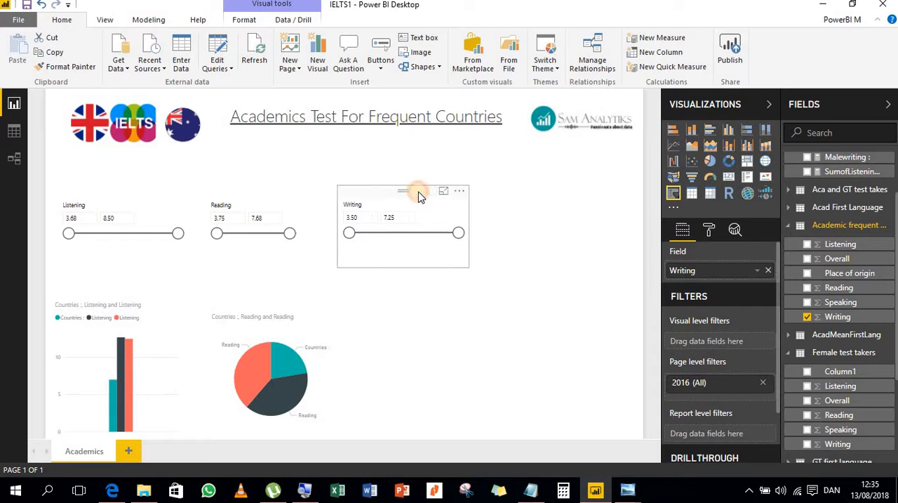
scroll(791, 254, "up", 2)
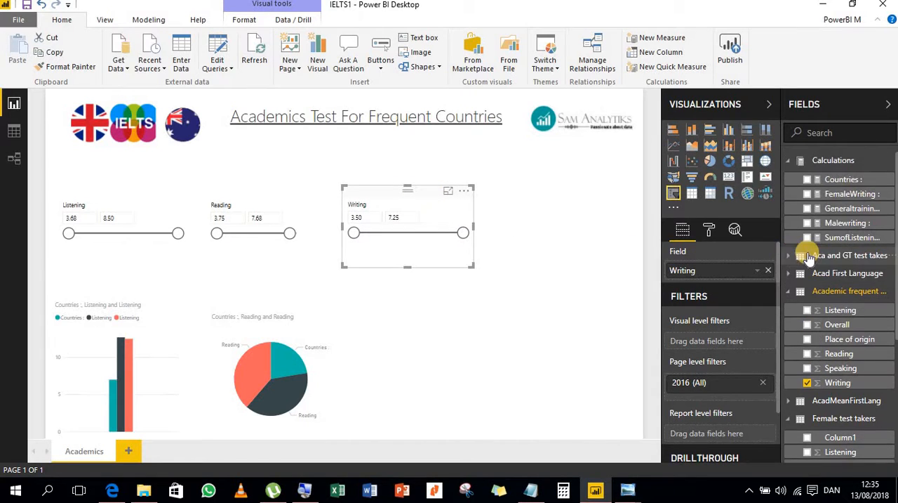
- Create a funnel chart of the Countries measure below the Writing slicer
left_click(611, 295)
left_click(813, 183)
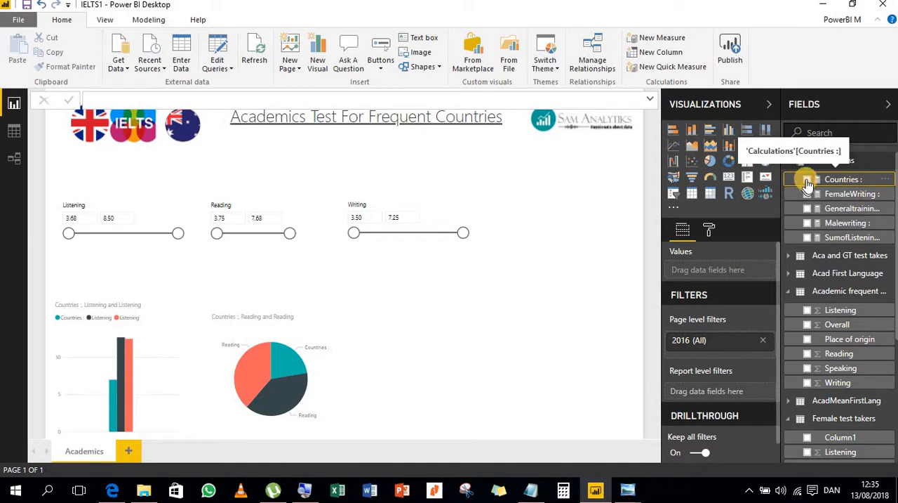
left_click(808, 180)
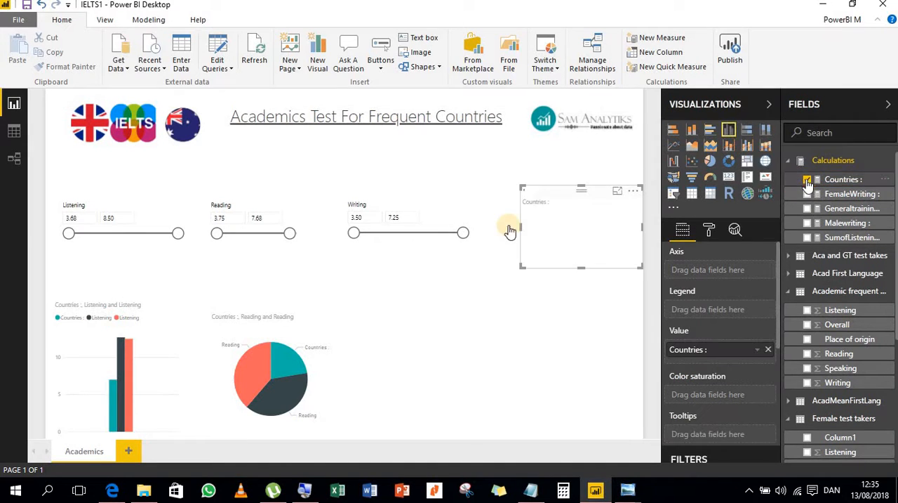
left_click(408, 302)
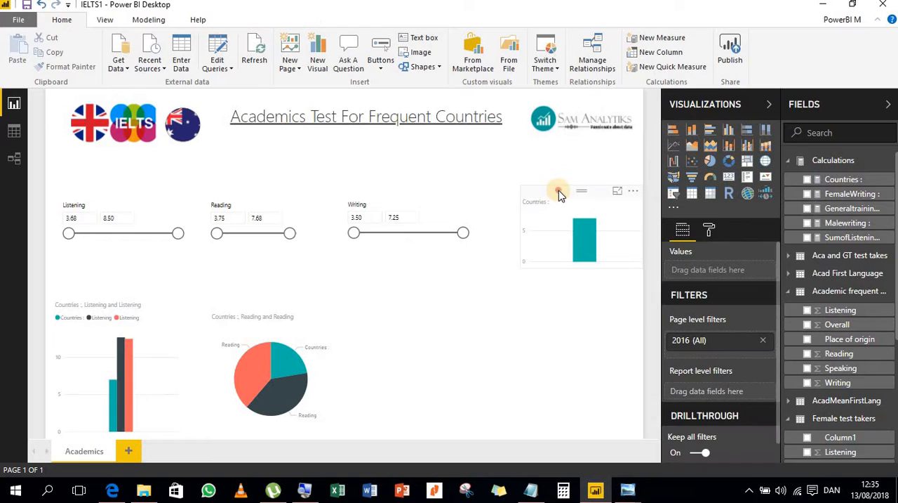
left_click_drag(558, 191, 411, 311)
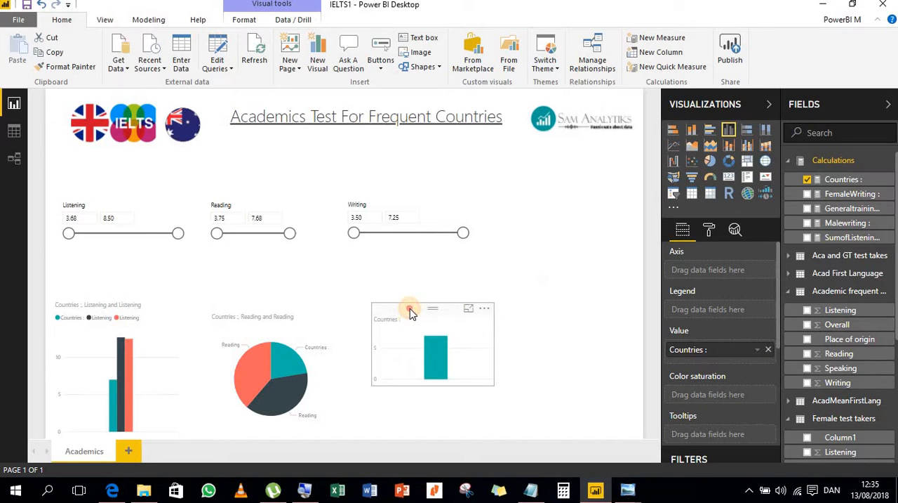
left_click(692, 180)
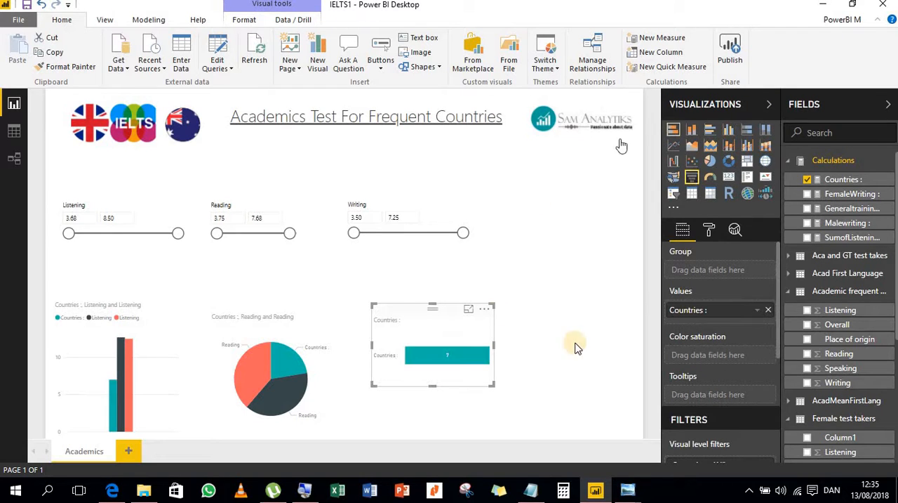
- Add the Writing fields from the Female and Male test takers tables to the funnel chart and enlarge it downwards and to the right
scroll(849, 386, "down", 3)
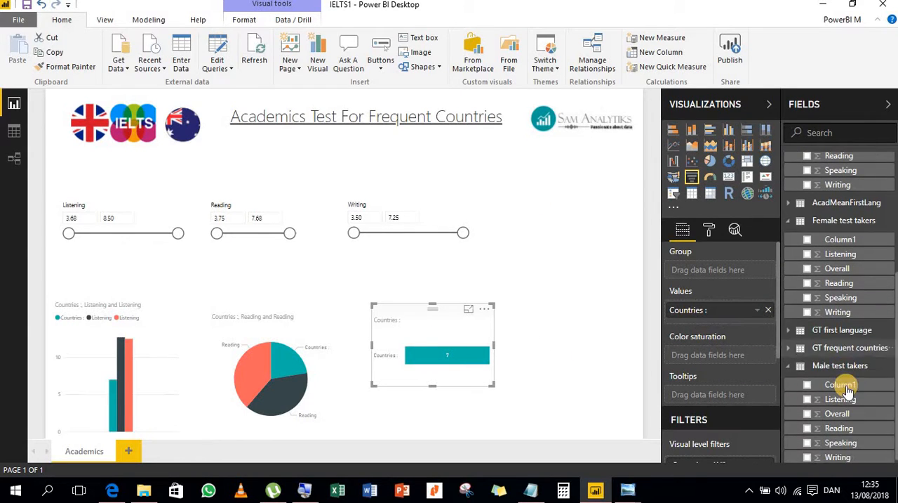
left_click(808, 314)
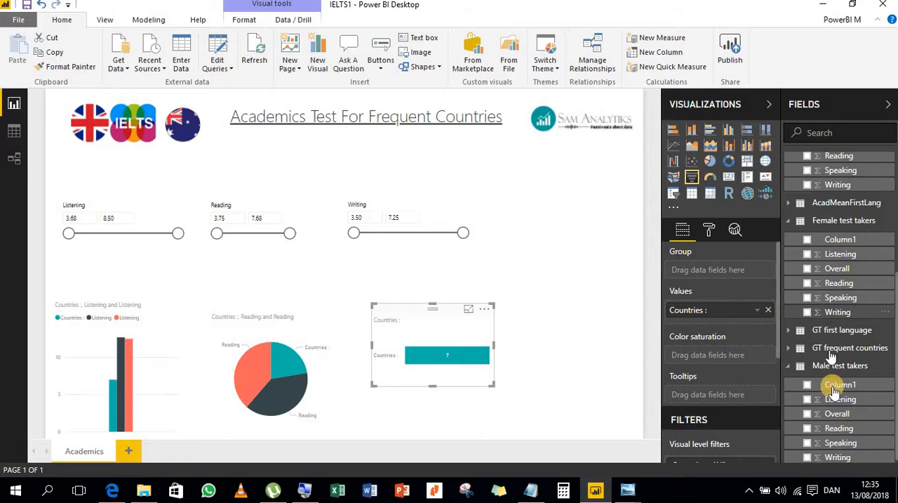
left_click(808, 454)
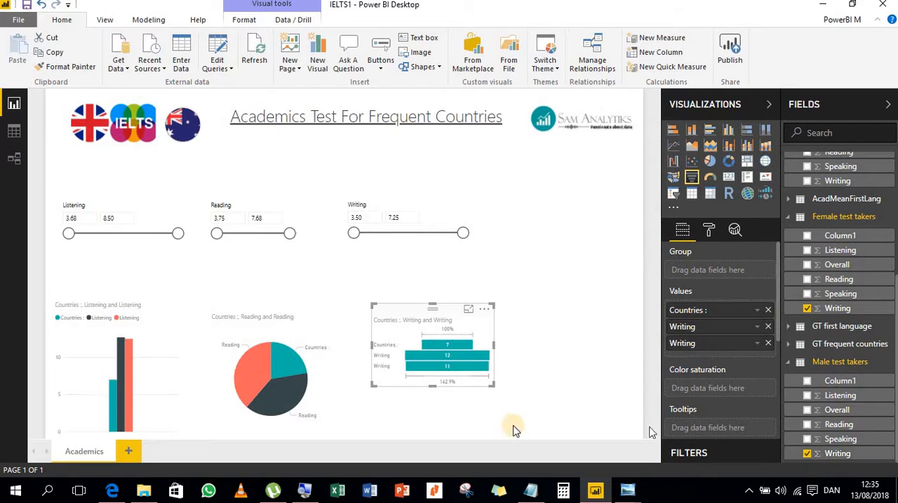
left_click_drag(434, 385, 442, 433)
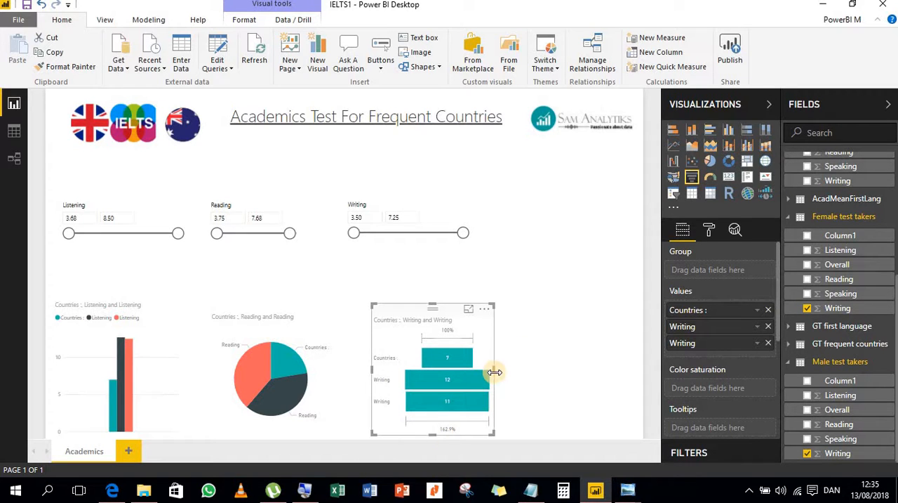
left_click_drag(511, 377, 517, 375)
- Move the Writing slicer right so it sits above the funnel chart, and inspect the details of both Writing bars
left_click(431, 200)
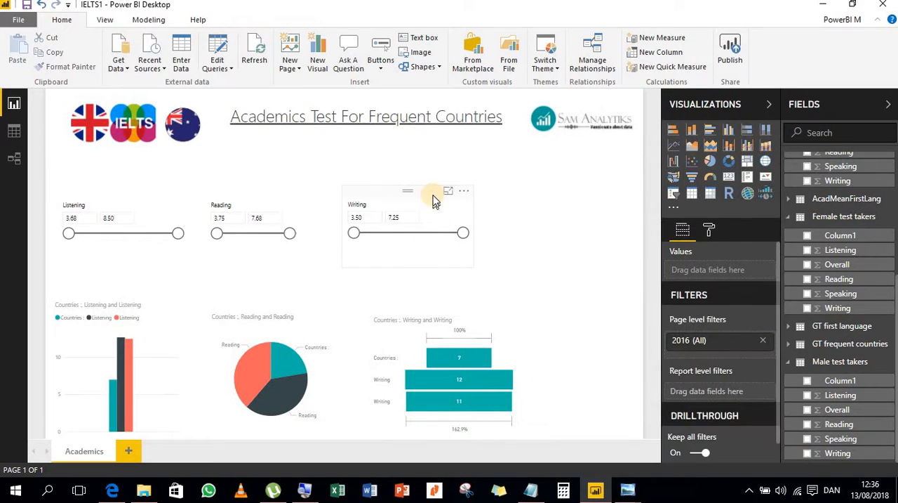
left_click_drag(460, 203, 490, 203)
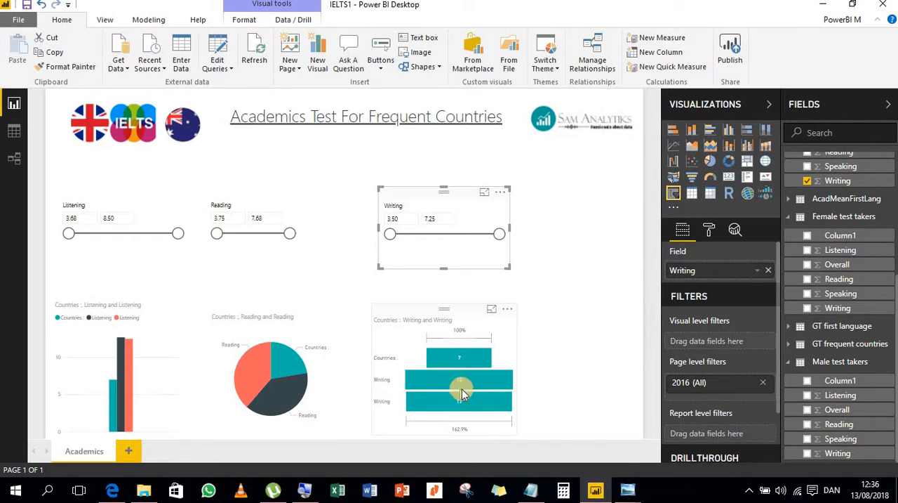
mouse_move(472, 382)
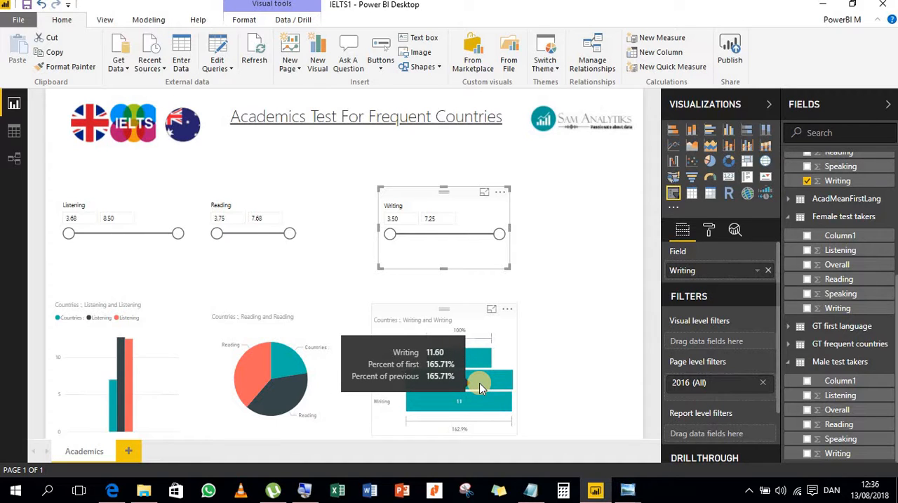
mouse_move(474, 407)
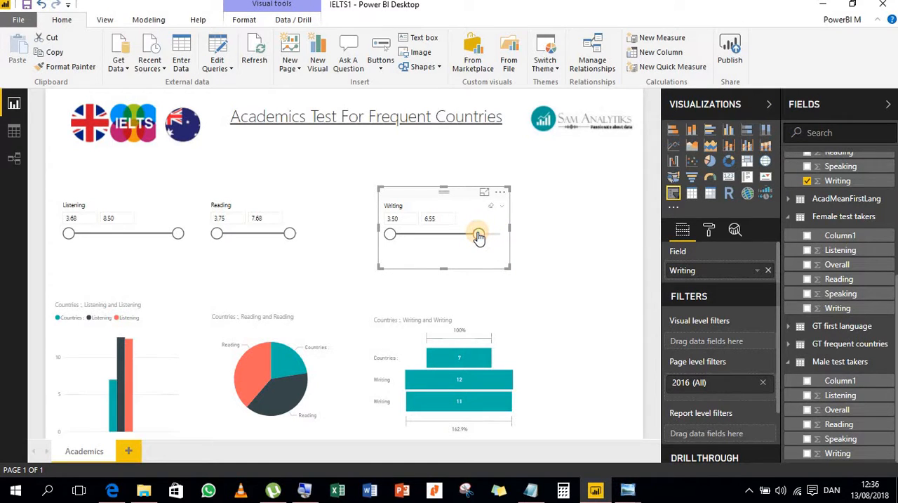
- Try lower upper limits of 6.05 and 5.26 on the Writing slicer, and set it to 6.50
left_click(576, 347)
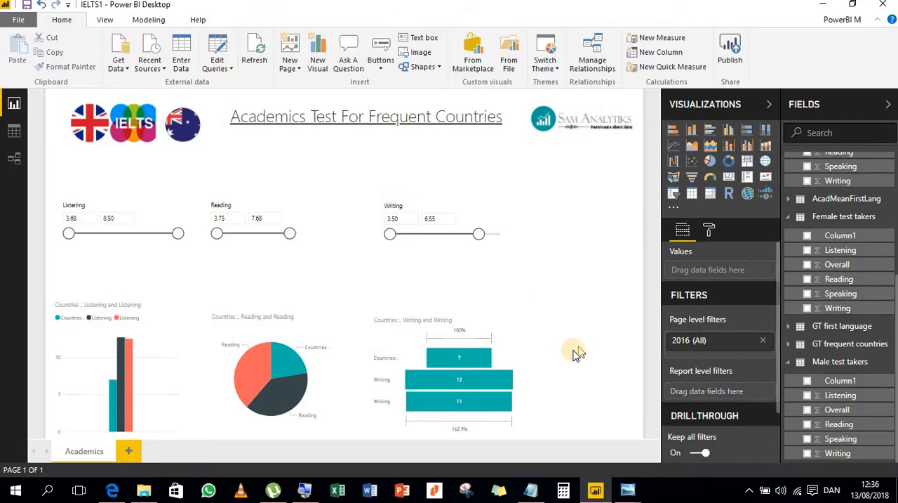
left_click(462, 234)
left_click(524, 379)
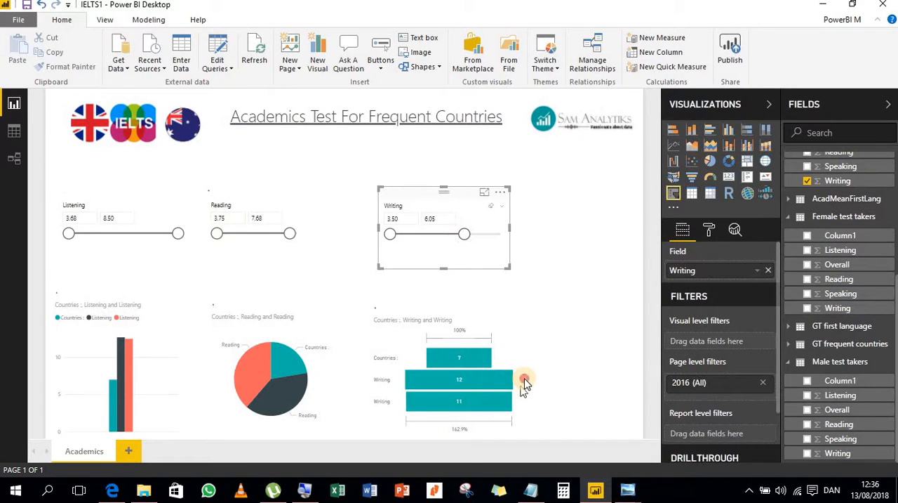
left_click(440, 240)
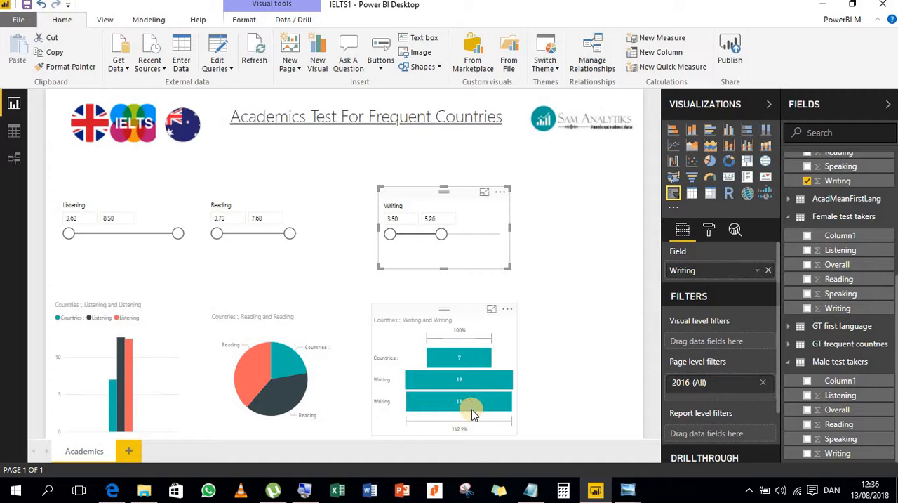
left_click_drag(442, 235, 477, 237)
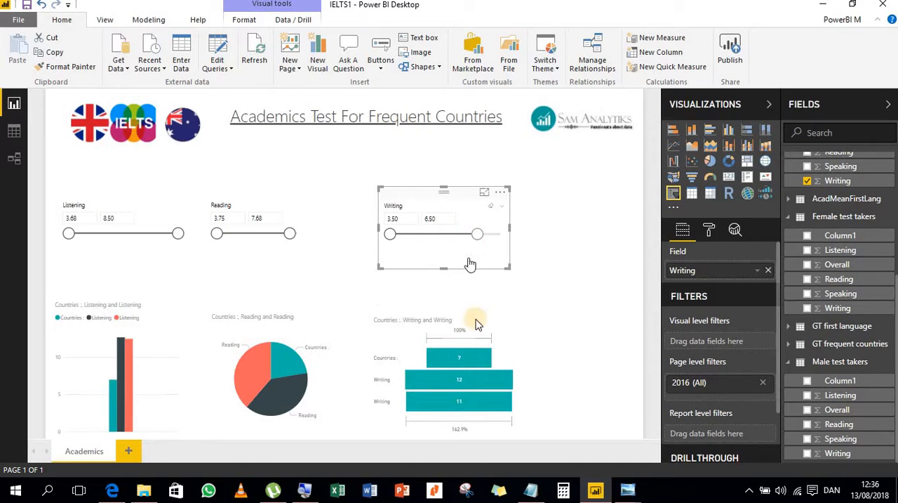
- Move the Writing slicer slightly further right and widen the Reading slicer towards it
left_click_drag(467, 194, 485, 192)
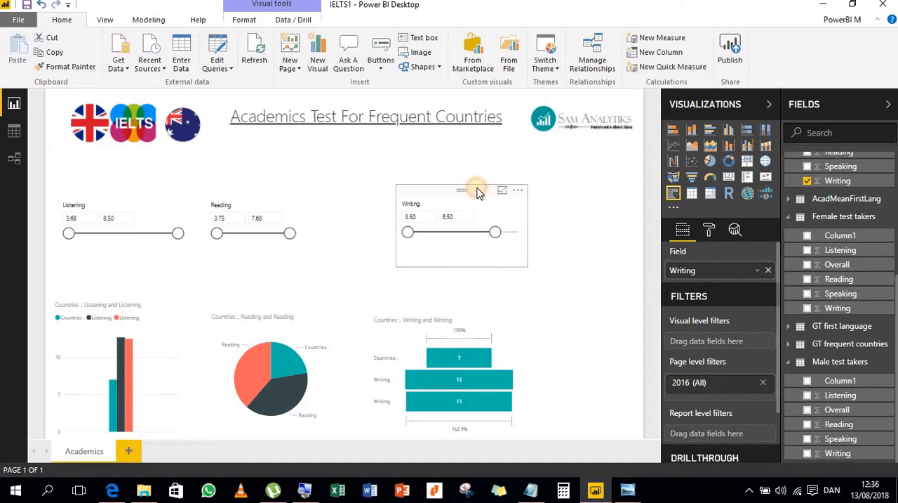
left_click(271, 218)
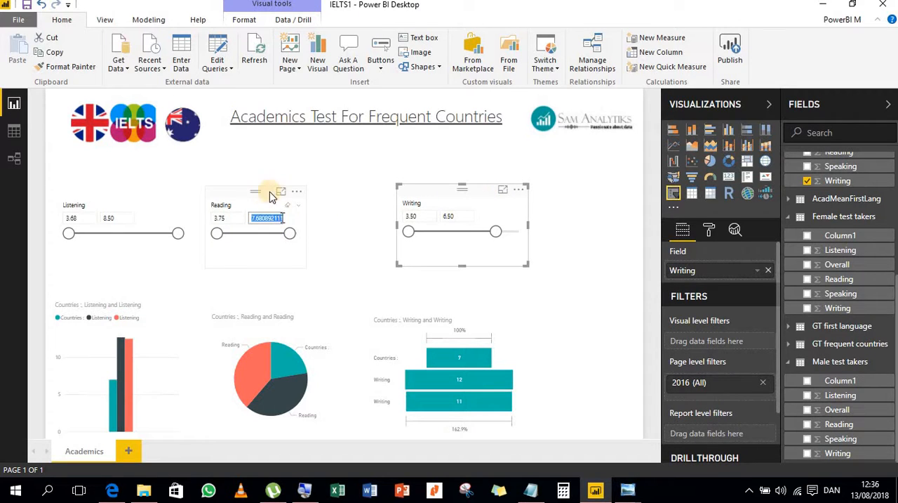
left_click(321, 231)
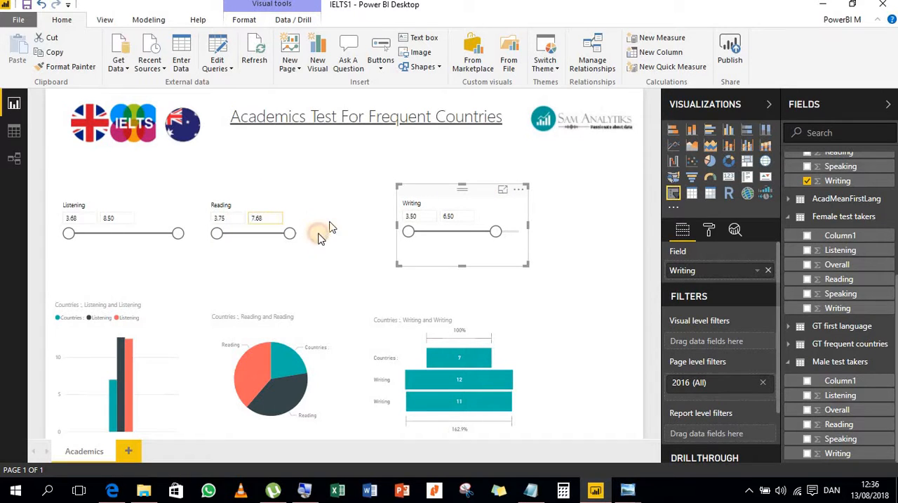
left_click(232, 194)
left_click_drag(306, 227, 349, 237)
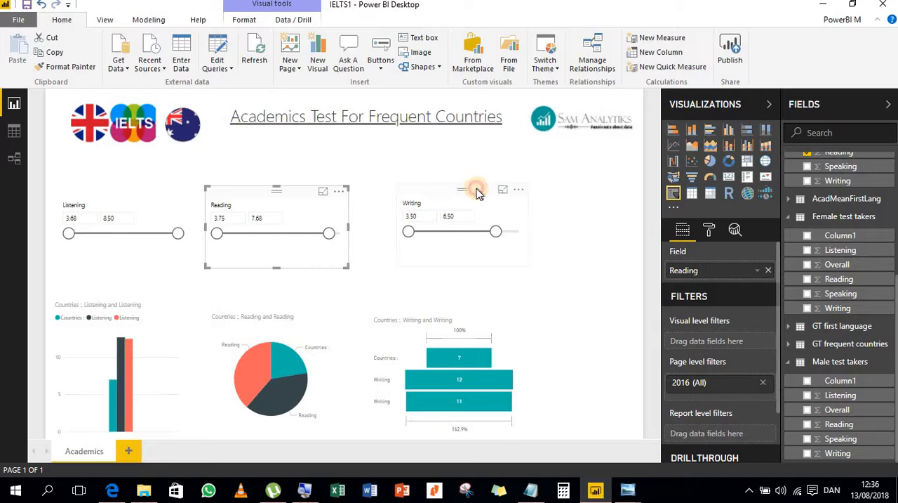
- Nudge the Writing slicer slightly left, level it with the Reading slicer, and deselect it
left_click_drag(475, 188, 474, 190)
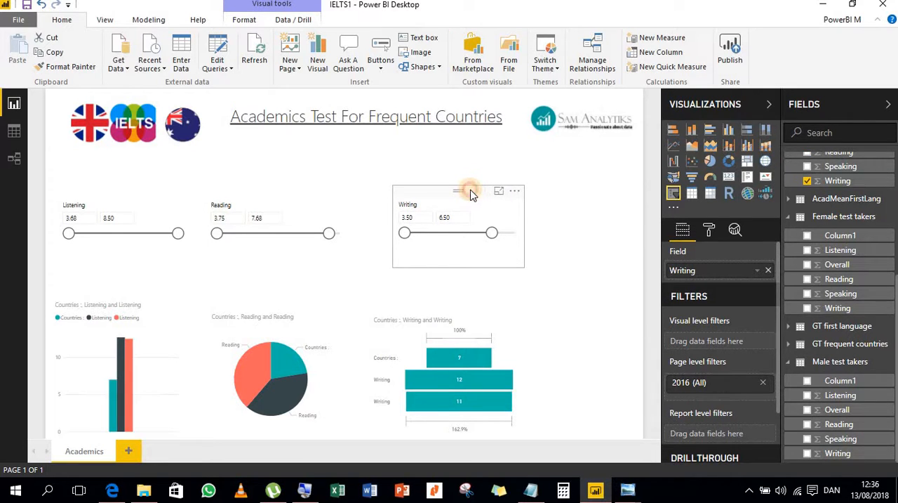
left_click_drag(474, 189, 469, 190)
left_click(586, 386)
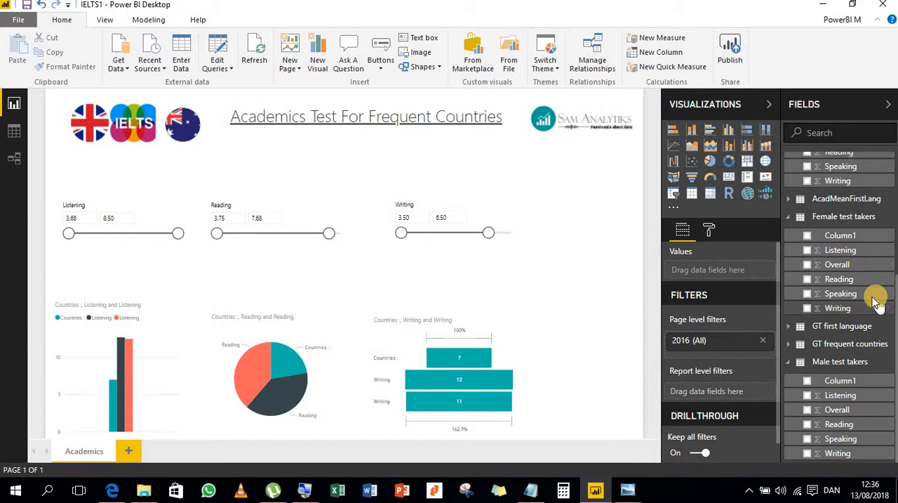
- Add a Speaking slicer from the academic frequent countries table beside the Writing slicer
scroll(857, 366, "up", 3)
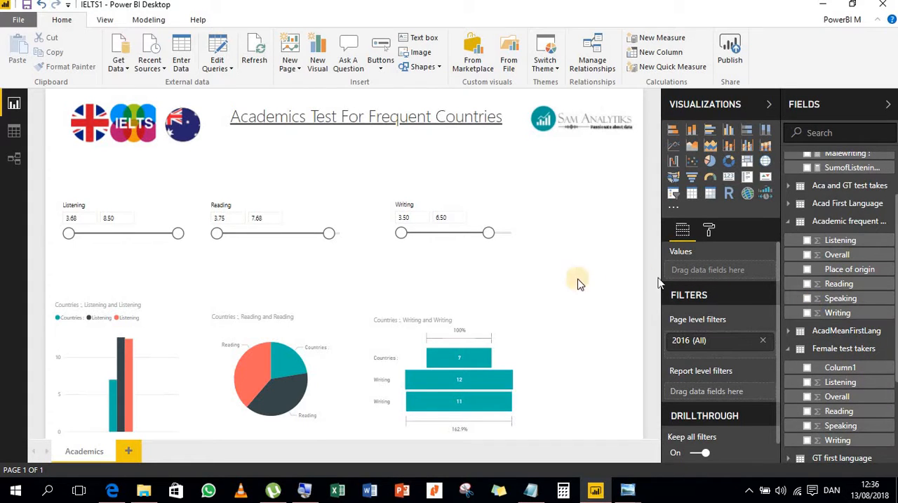
left_click(808, 299)
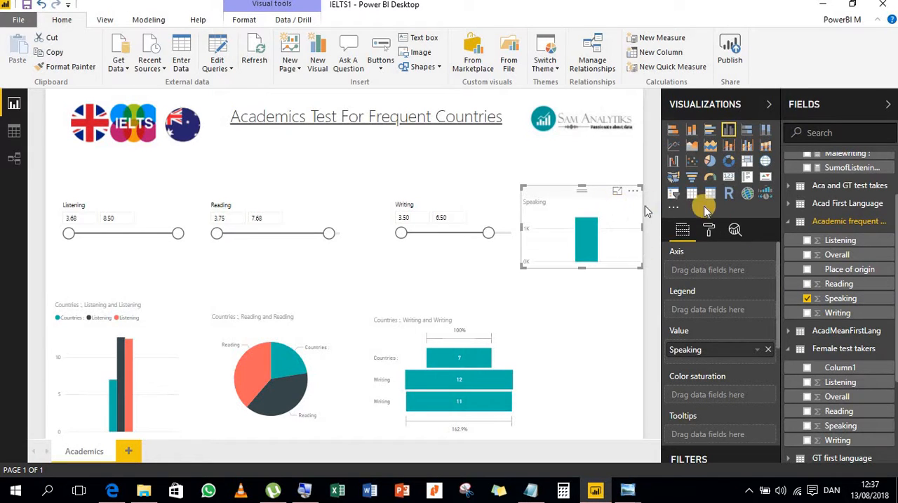
left_click(674, 197)
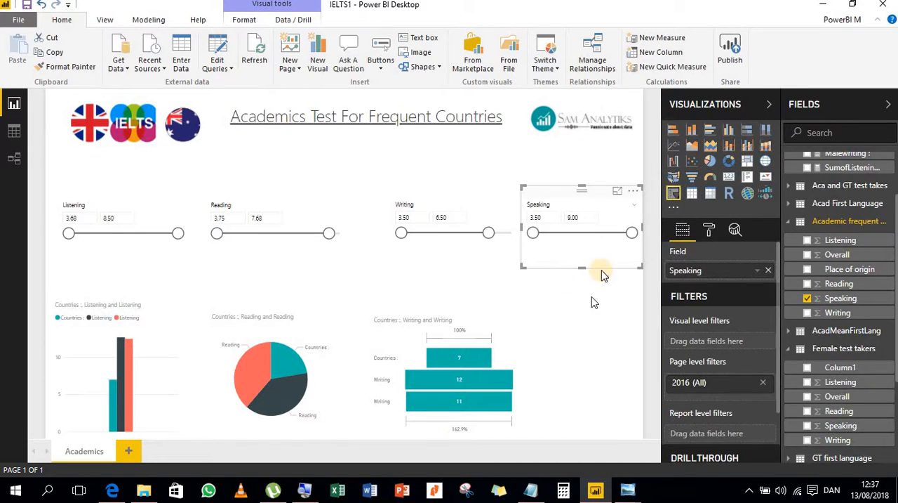
- Create a column chart below the Speaking slicer with the Countries measure and the Speaking fields of the Female and Male test takers tables
scroll(792, 200, "up", 3)
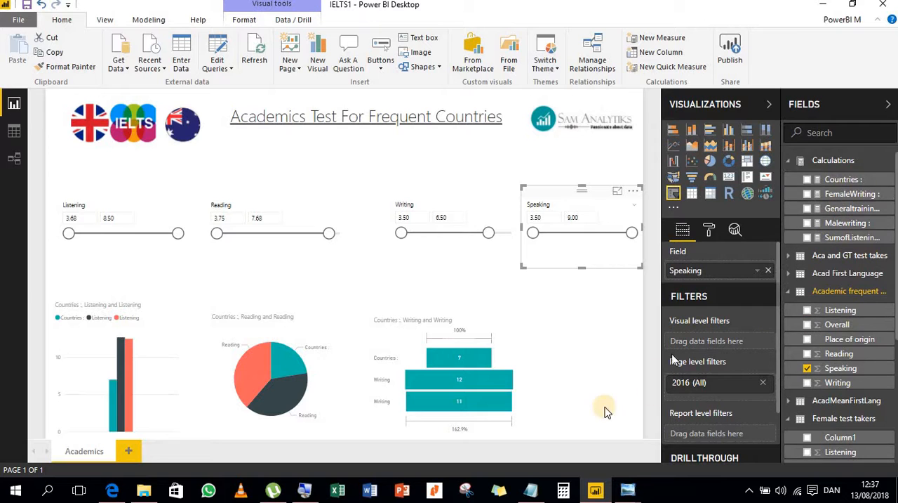
left_click(641, 363)
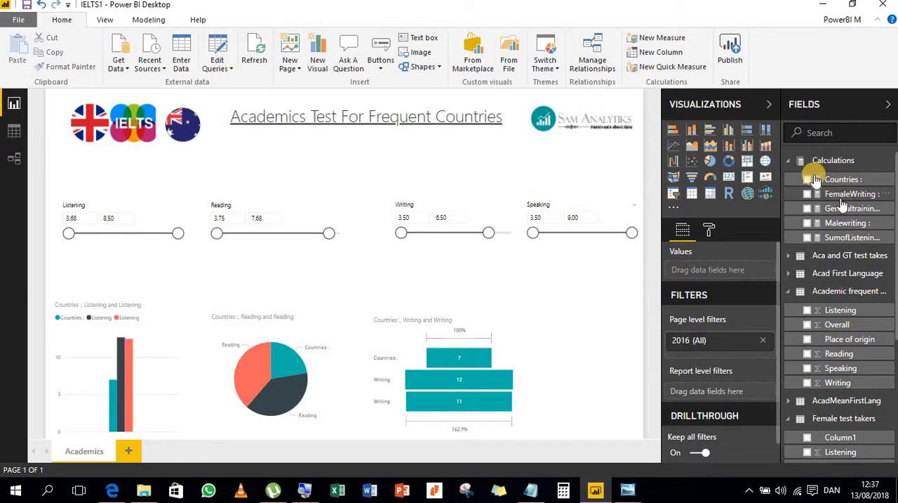
left_click(809, 180)
scroll(858, 414, "down", 5)
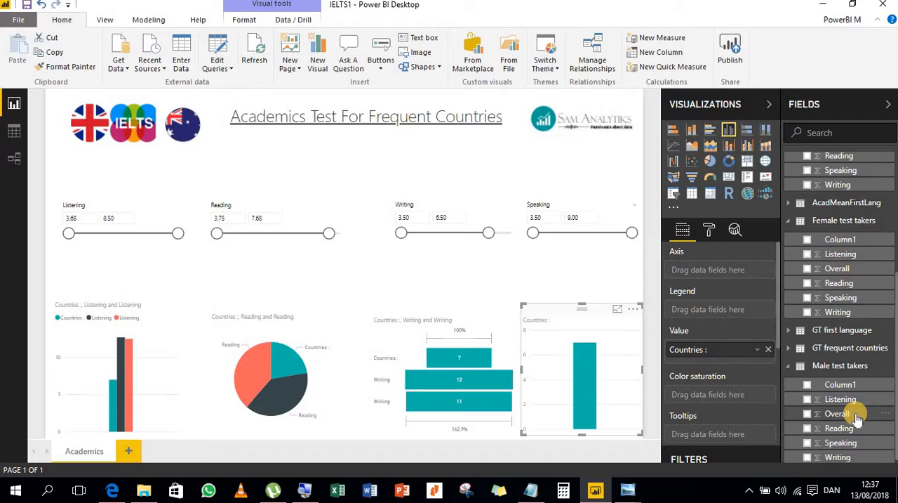
left_click(808, 297)
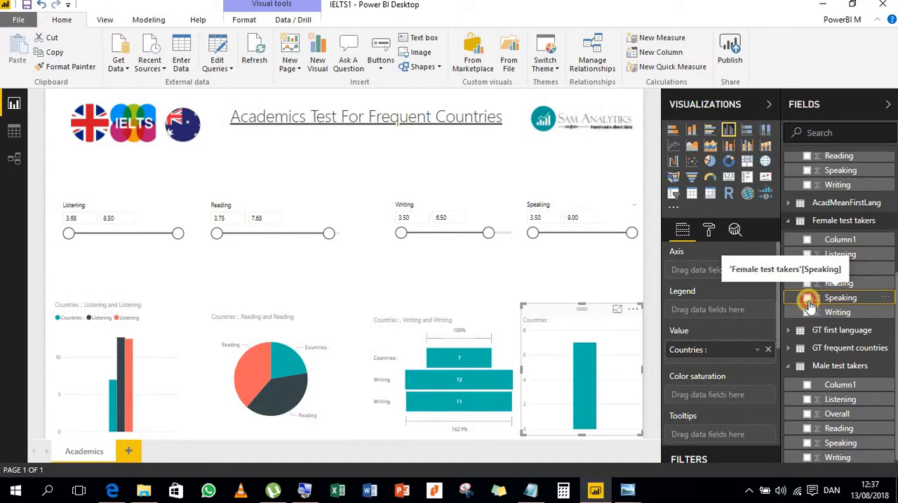
left_click(809, 300)
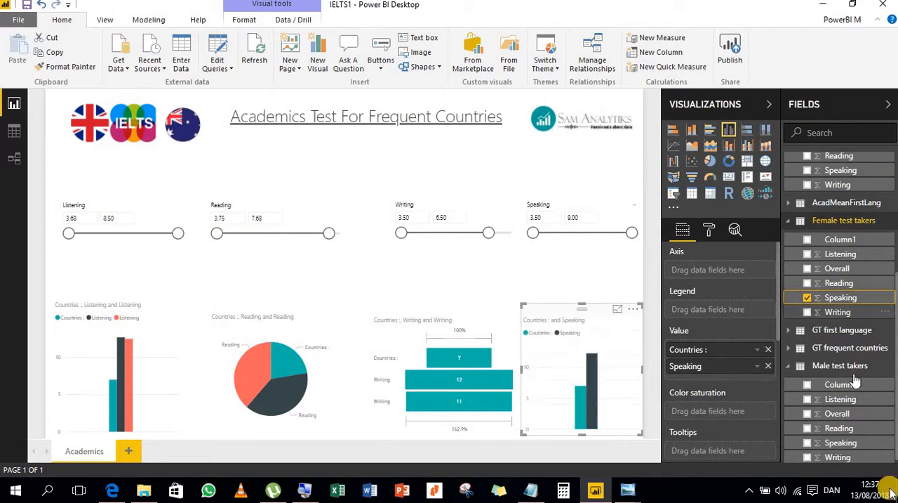
left_click(808, 443)
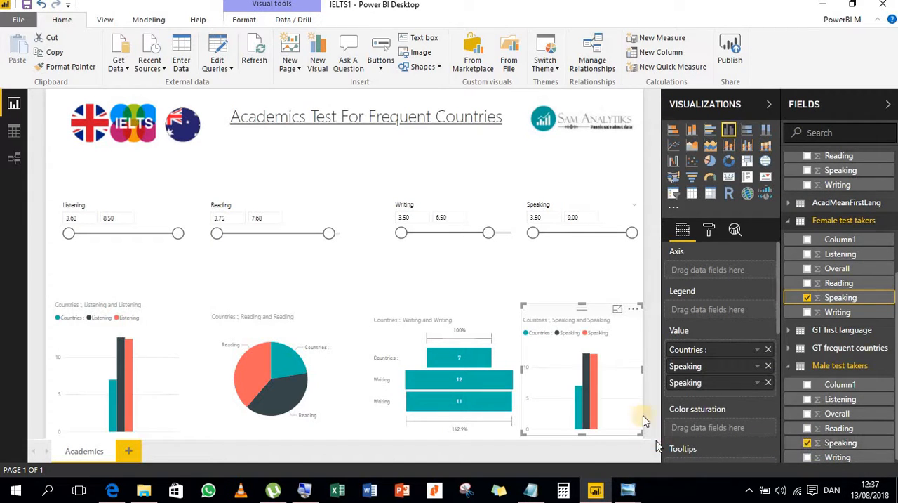
- Change the Speaking chart to a clustered bar chart and set the Speaking slicer's upper limit to 8.45
left_click(712, 133)
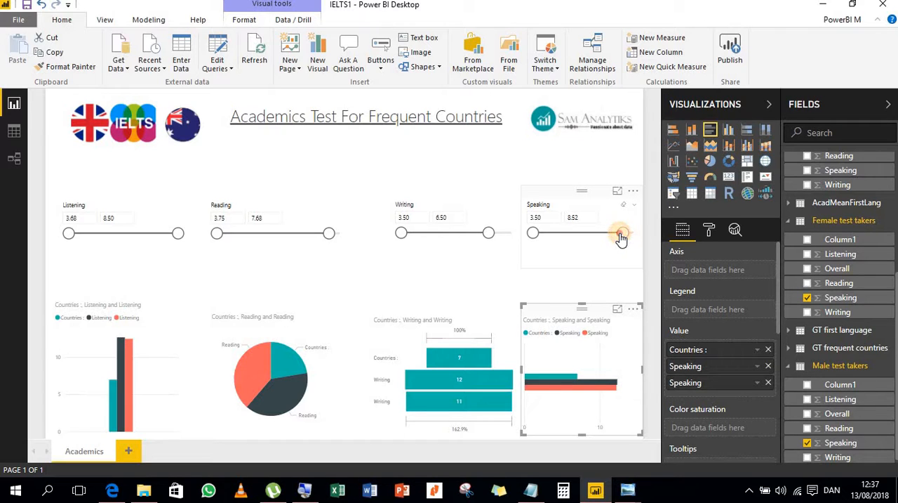
left_click(620, 238)
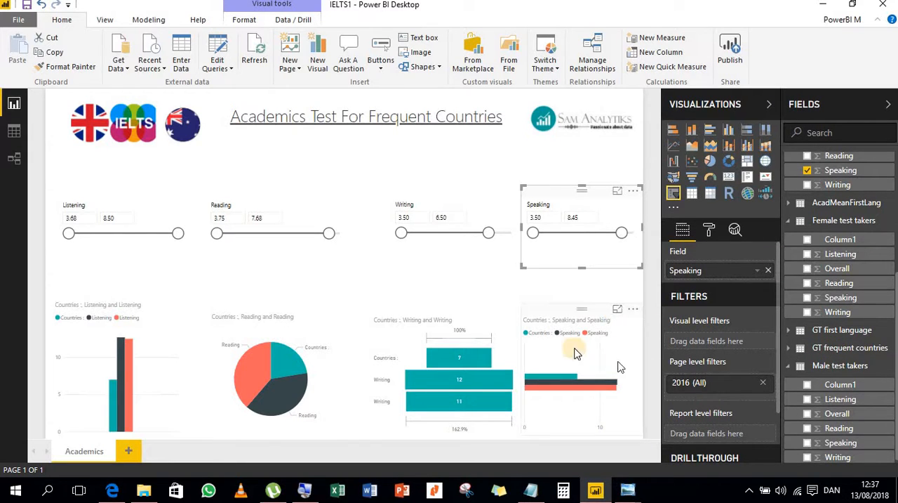
- Switch to the browser, check the mean performance by gender tables on the IELTS test taker performance page, and return to Power BI
left_click(114, 491)
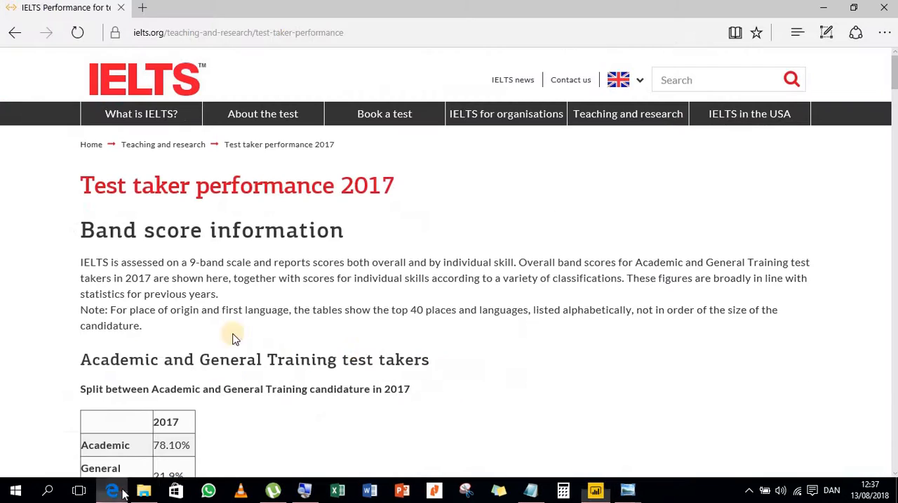
scroll(359, 385, "down", 5)
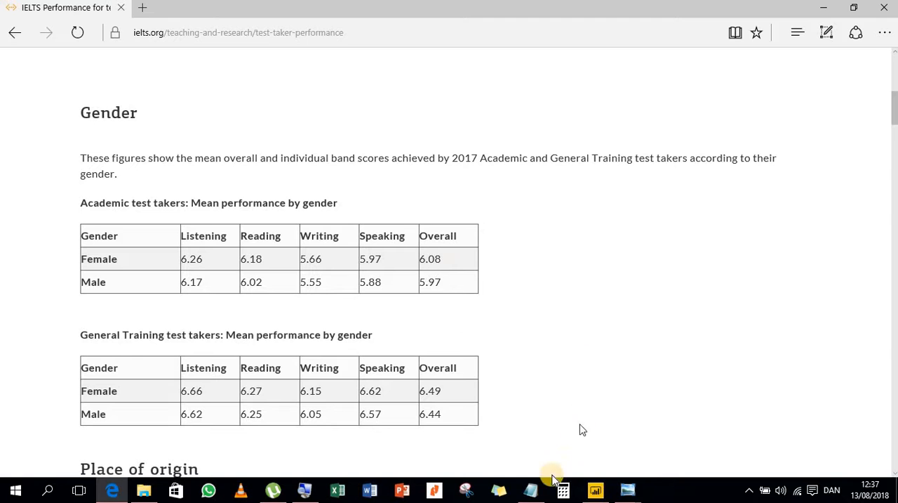
left_click(605, 484)
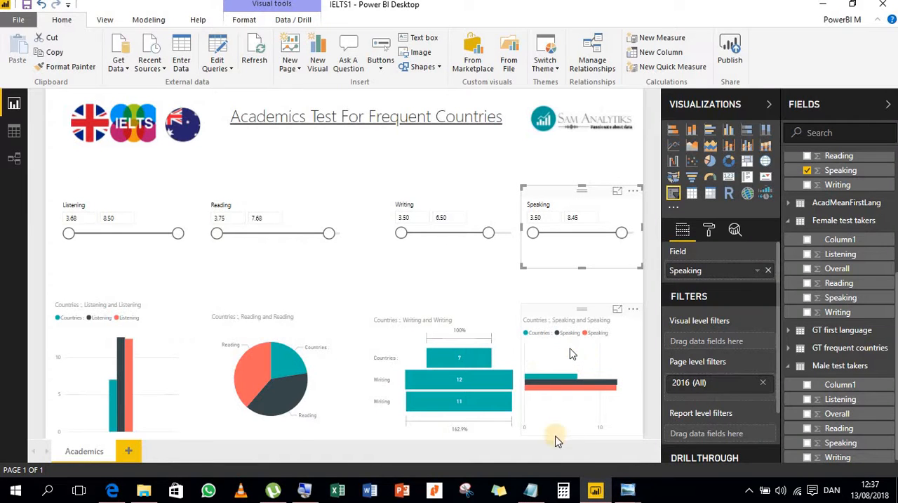
- Create a new column chart with the Countries measure and the Overall fields of the Female and Male test takers tables
left_click(360, 163)
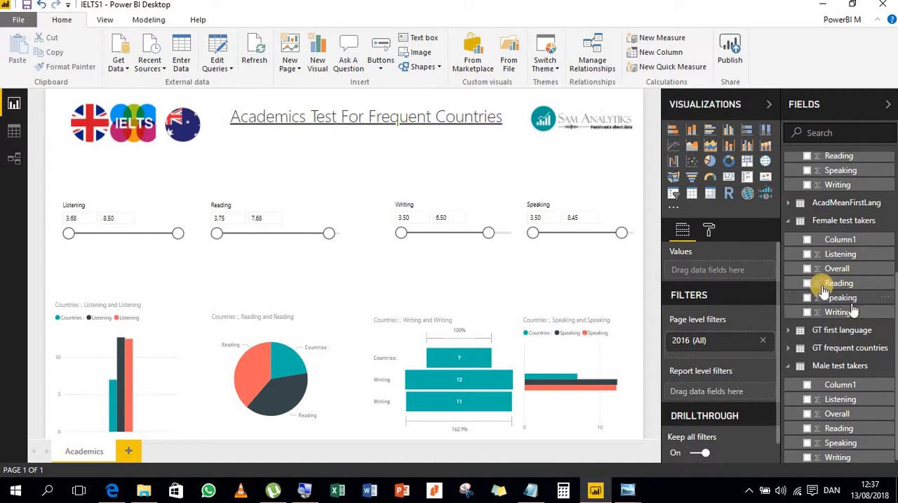
scroll(814, 223, "up", 3)
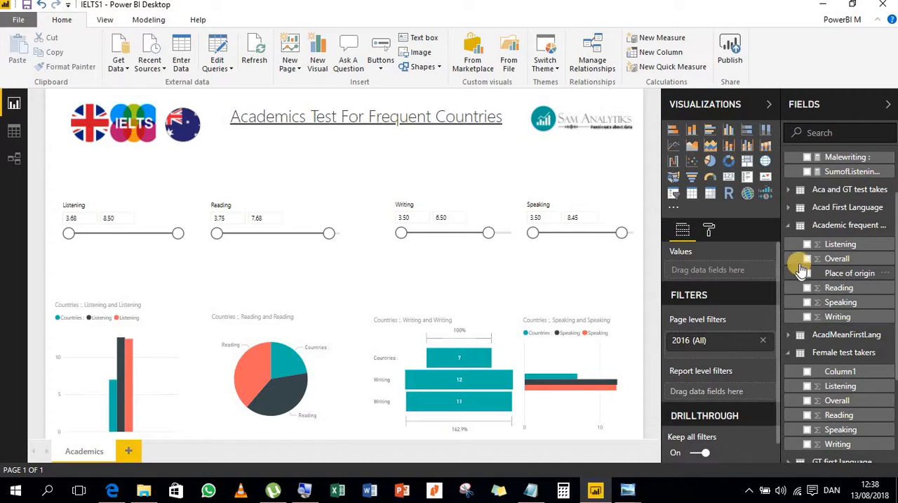
scroll(832, 254, "up", 1)
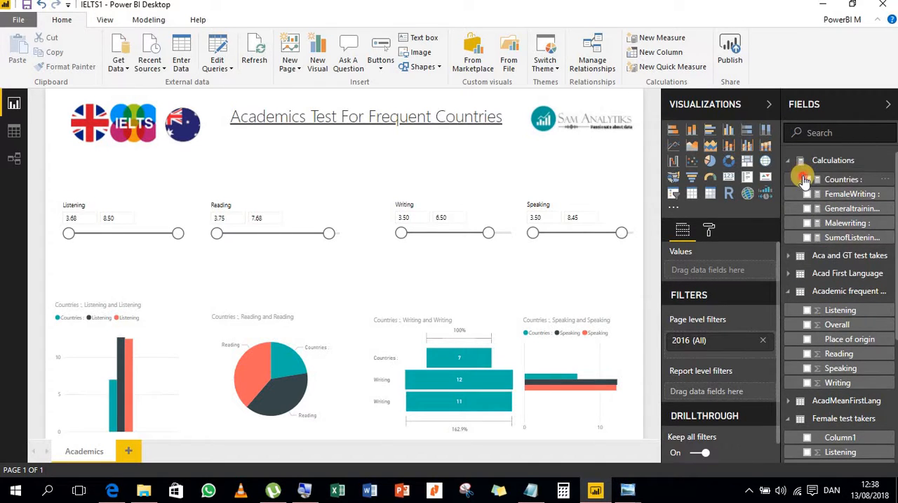
left_click(815, 178)
left_click(809, 182)
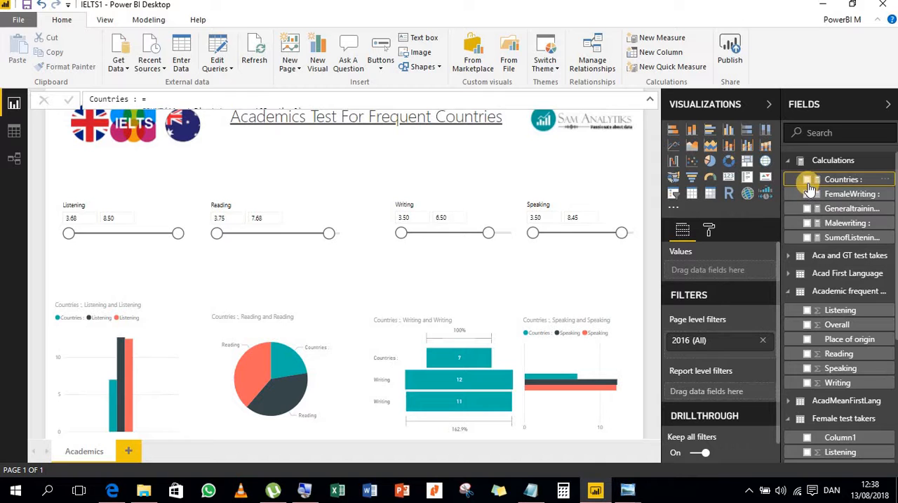
left_click(807, 180)
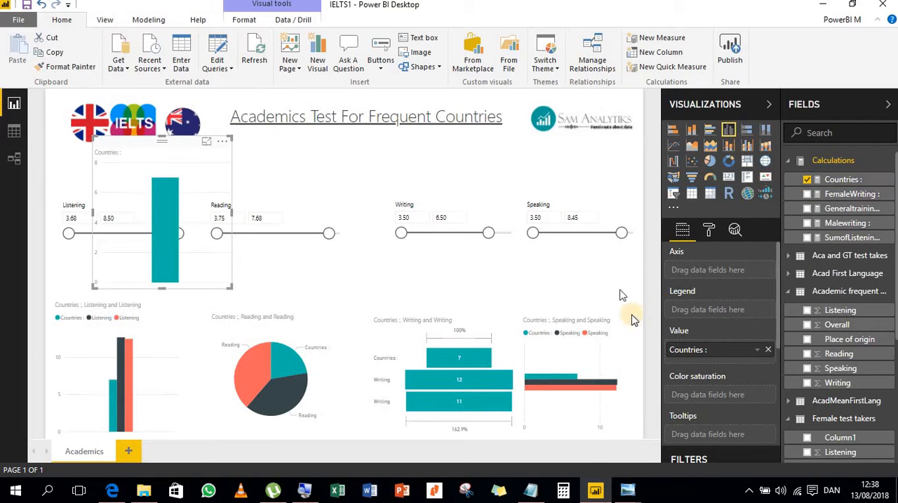
scroll(829, 369, "down", 5)
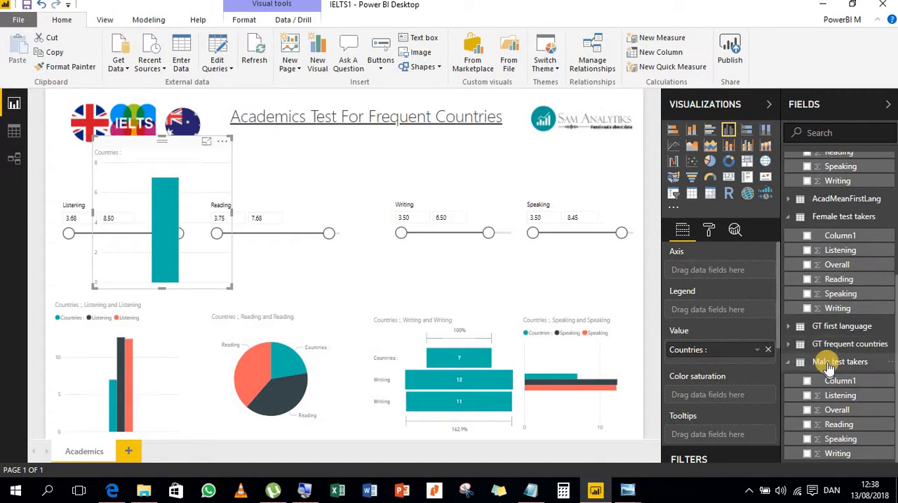
left_click(808, 266)
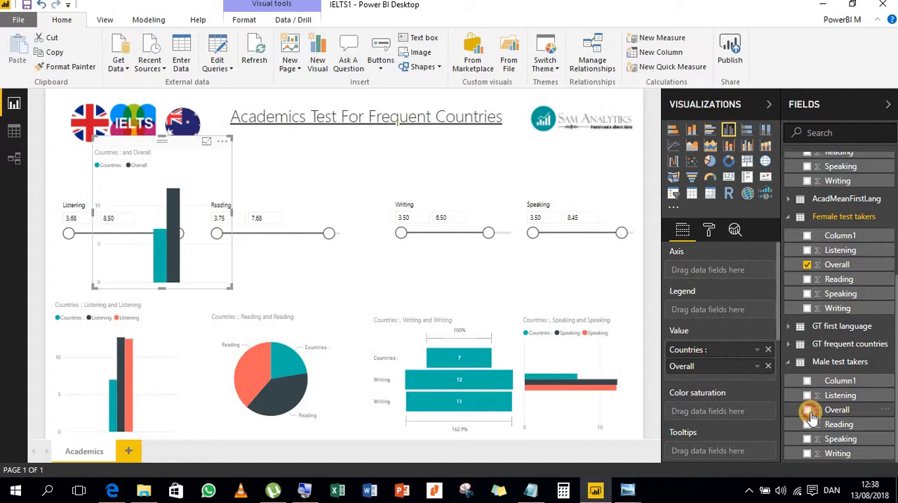
left_click(809, 413)
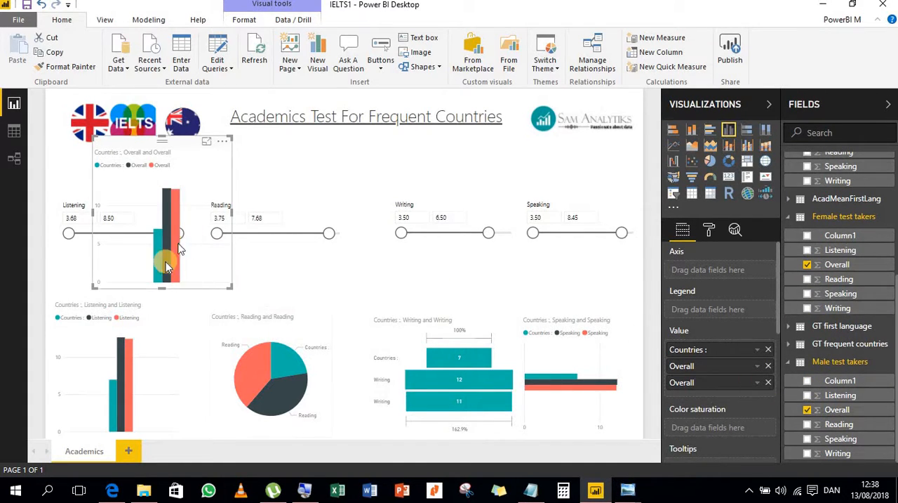
- Move the Overall chart under the page title and shrink it to a small visual between the Reading and Writing slicers
left_click_drag(165, 140, 372, 146)
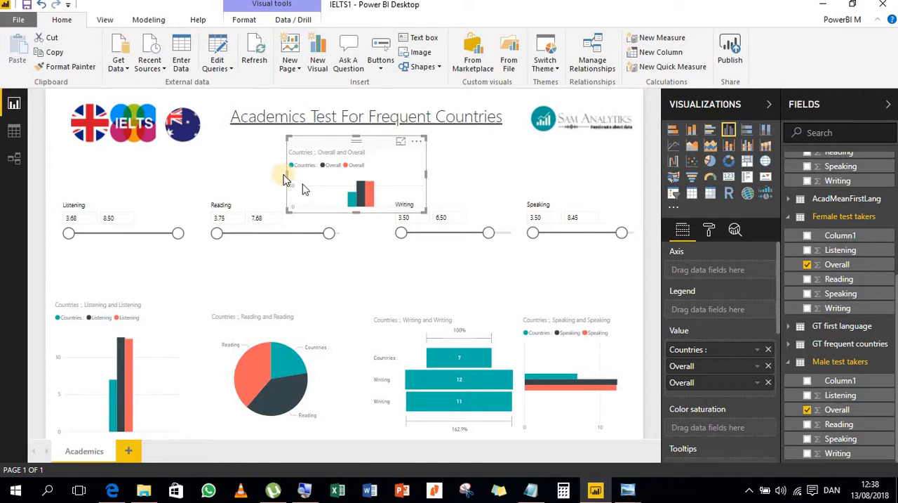
left_click_drag(287, 172, 321, 174)
left_click_drag(423, 174, 418, 174)
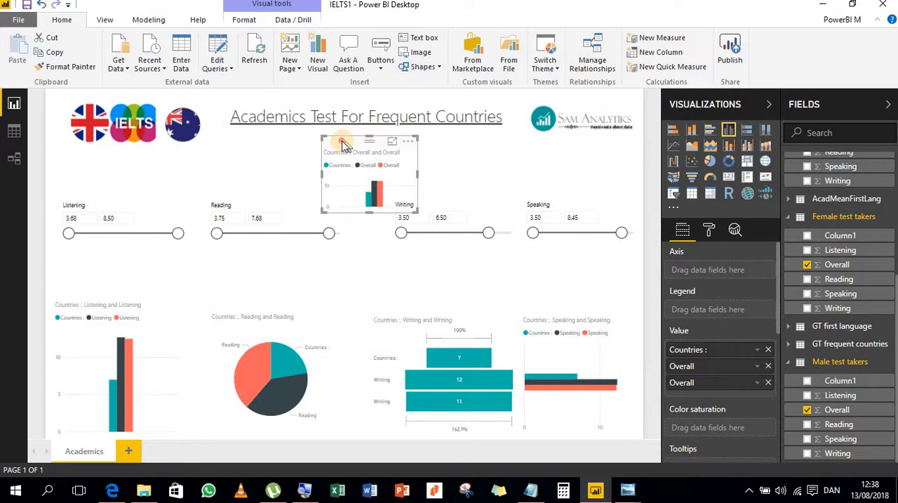
left_click_drag(344, 144, 337, 143)
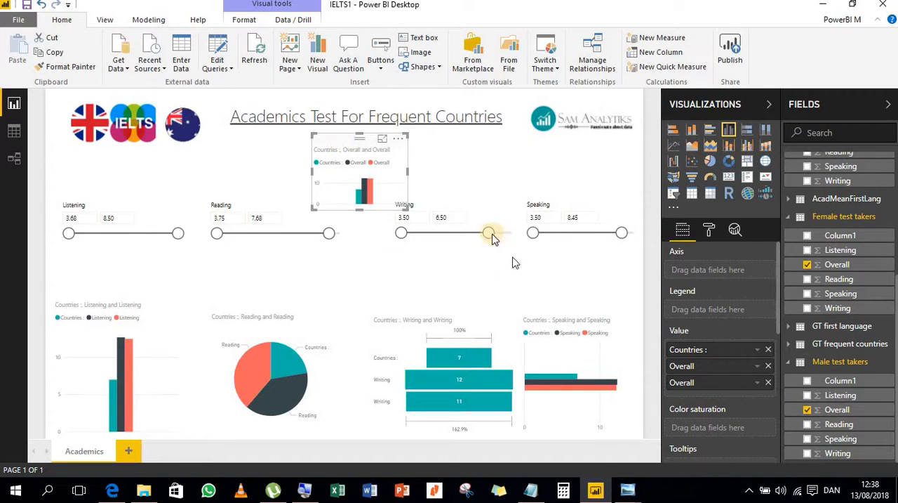
- Set the upper limits of the Writing slicer to 5.94, the Speaking slicer to 7.28 and the Reading slicer to 6.89
left_click_drag(487, 239, 473, 237)
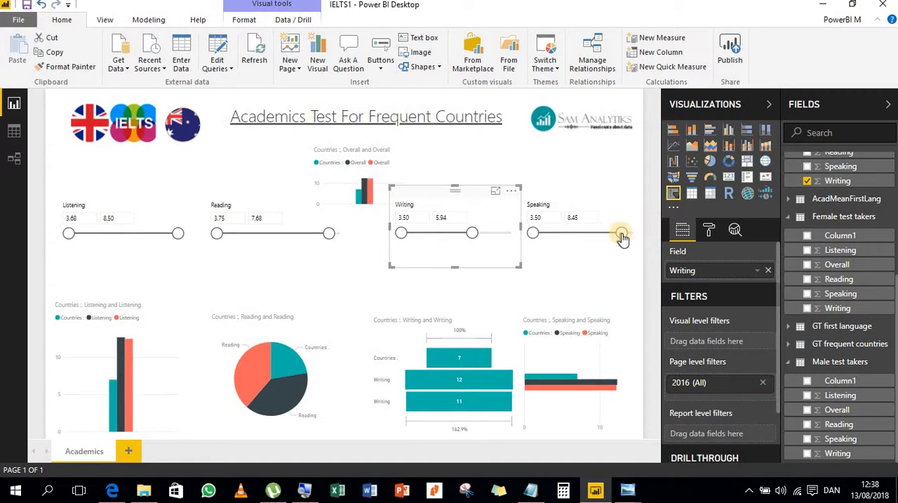
left_click(602, 237)
left_click(327, 235)
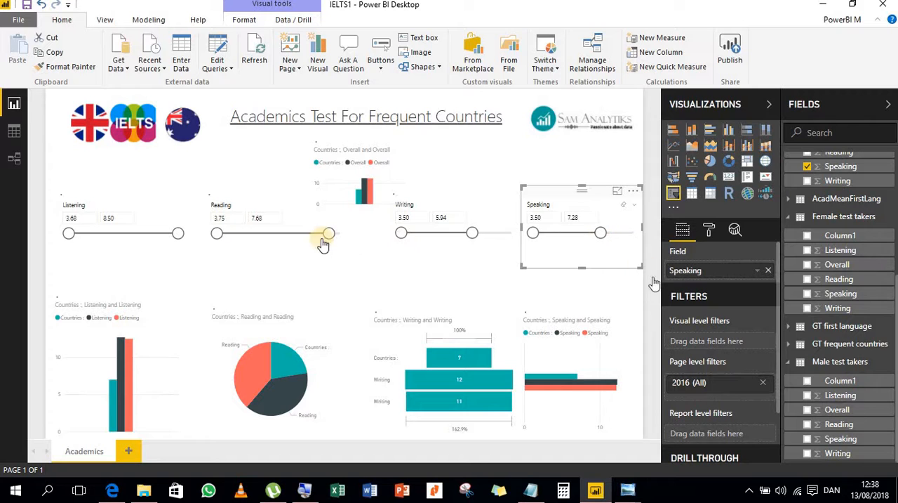
left_click_drag(325, 235, 305, 240)
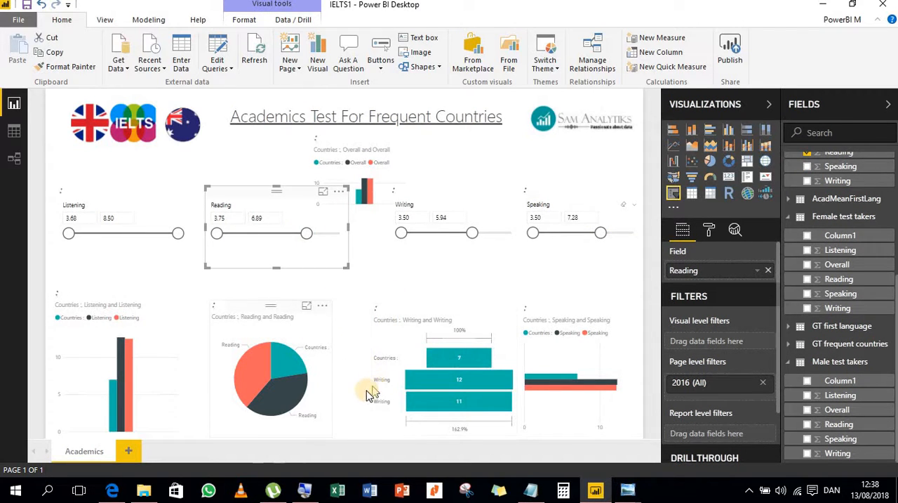
left_click(575, 163)
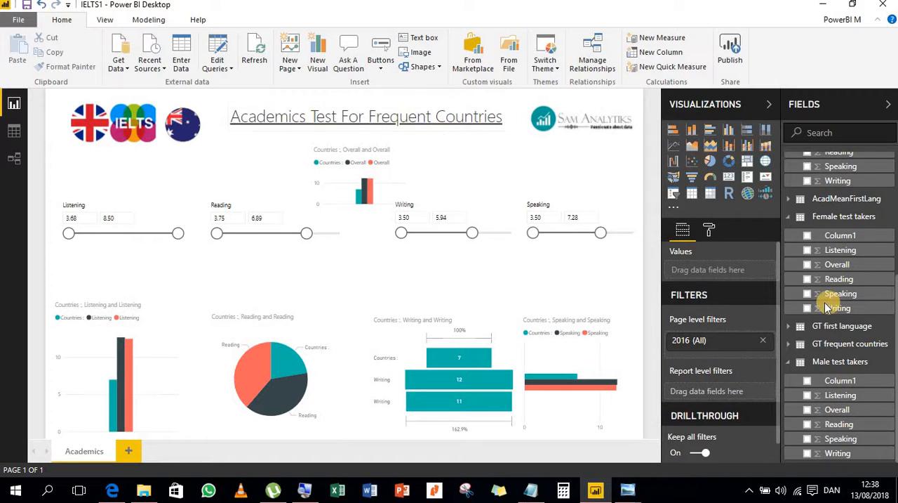
- Collapse the expanded tables in the field list, including Female test takers, Male test takers and the academic frequent countries table
left_click(794, 217)
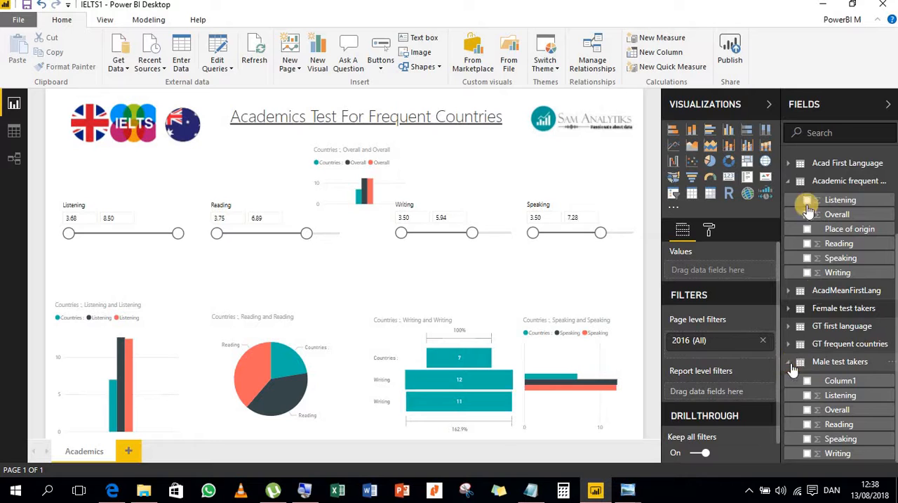
left_click(794, 365)
left_click(793, 278)
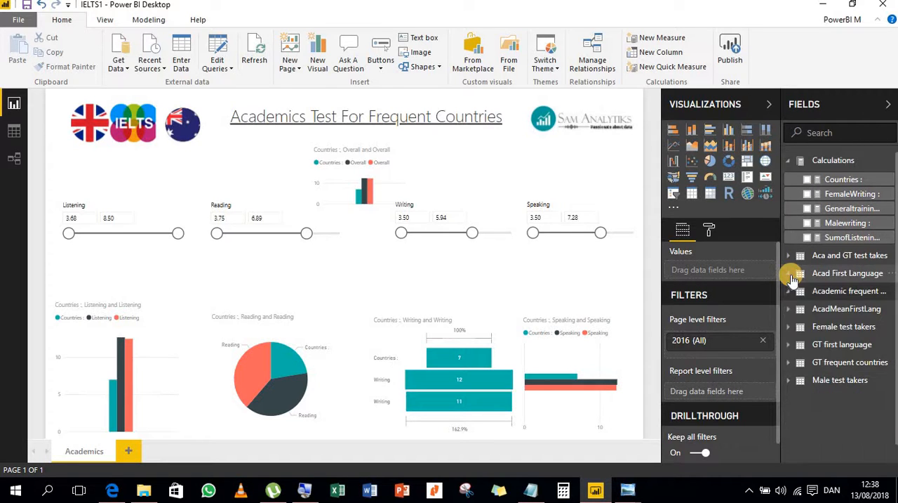
left_click(792, 163)
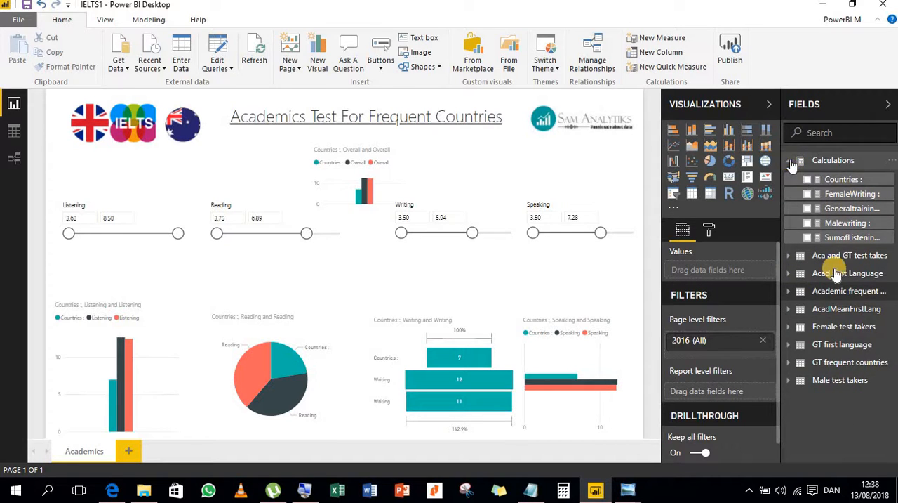